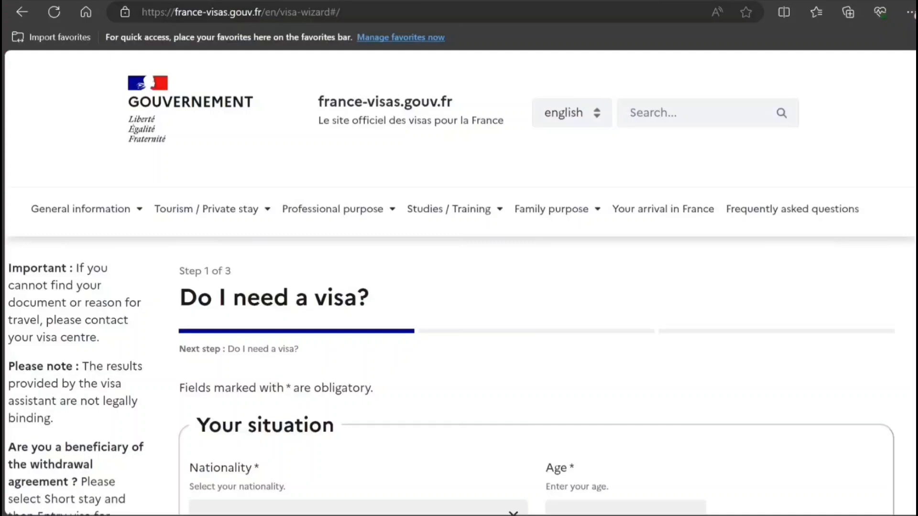
Choose Indian as the nationality and enter age 32
scroll(459, 287, down, 1)
scroll(596, 182, down, 5)
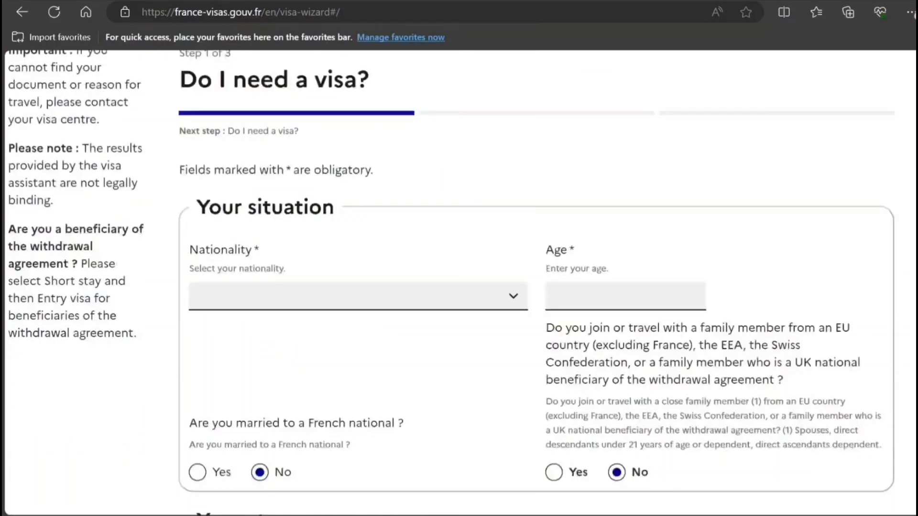
click(476, 192)
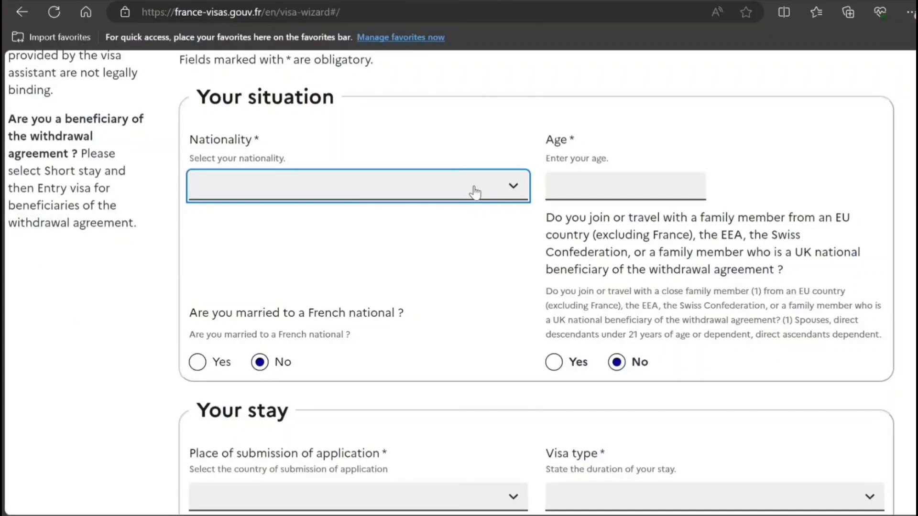
text(indo)
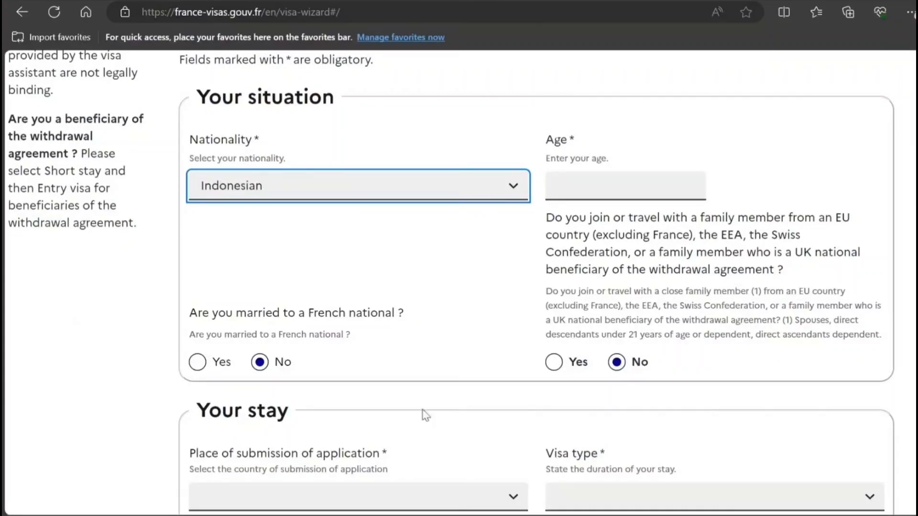
click(400, 496)
click(618, 183)
text(32)
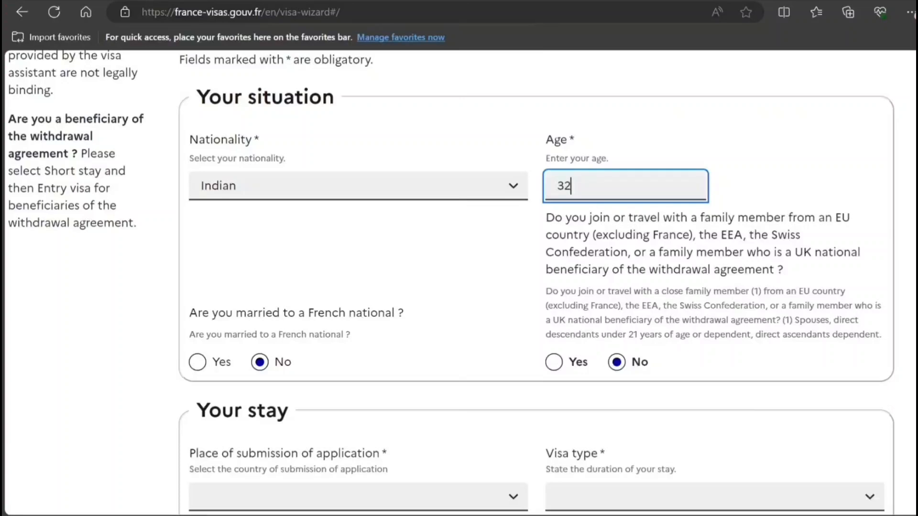
Choose India, Short-stay, Reunion and Ordinary passport, then search whether a visa is needed
scroll(555, 200, down, 6)
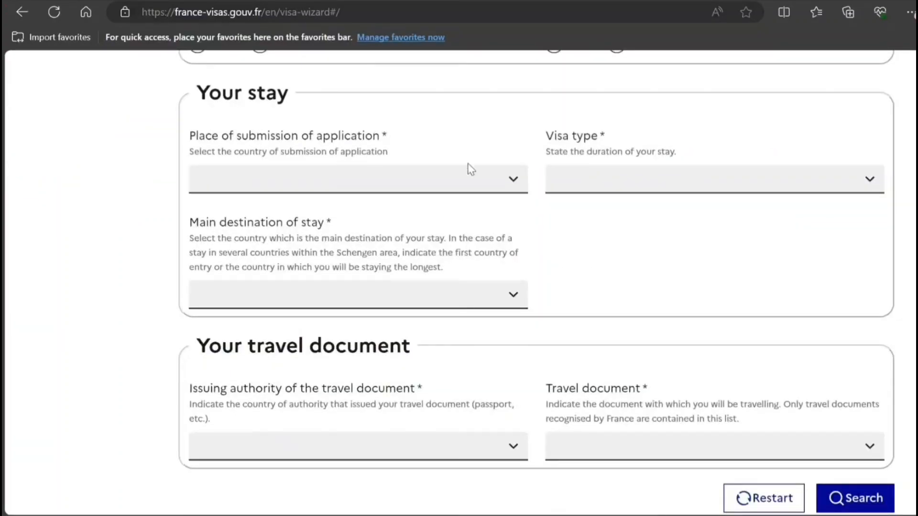
click(460, 183)
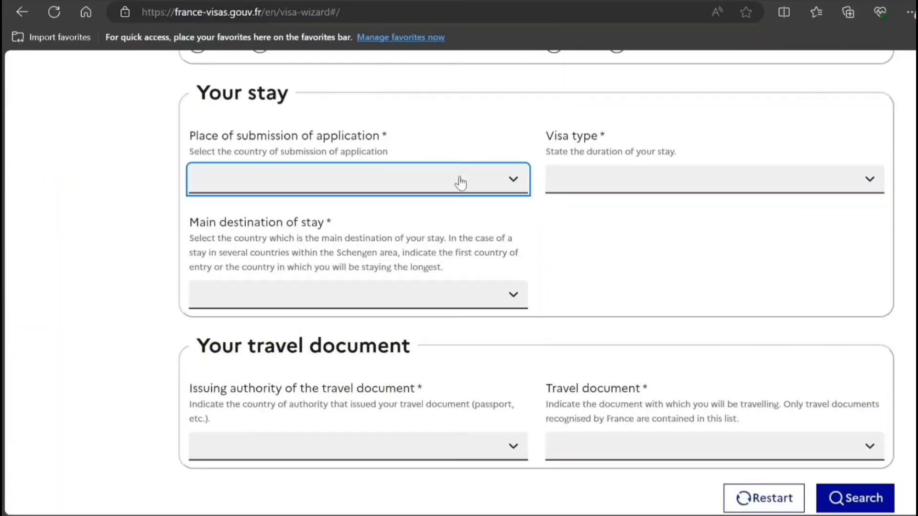
key(i)
key(i)
click(595, 186)
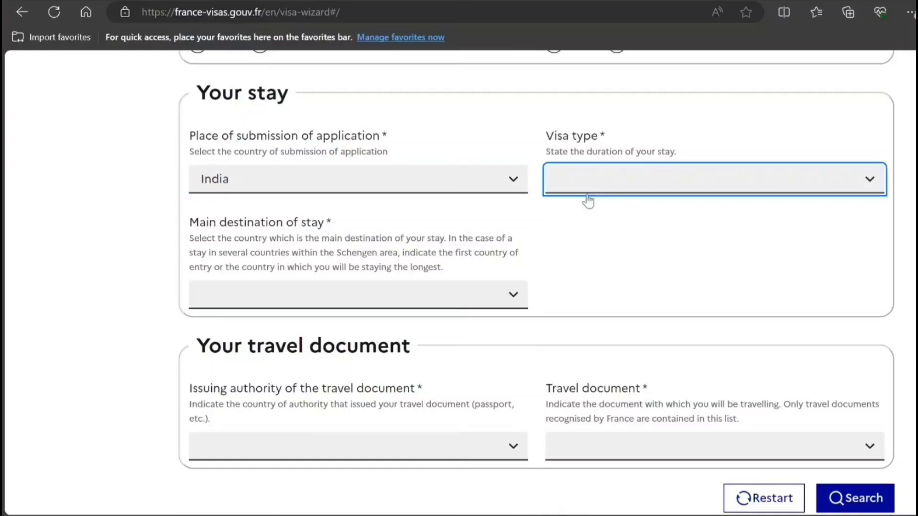
key(s)
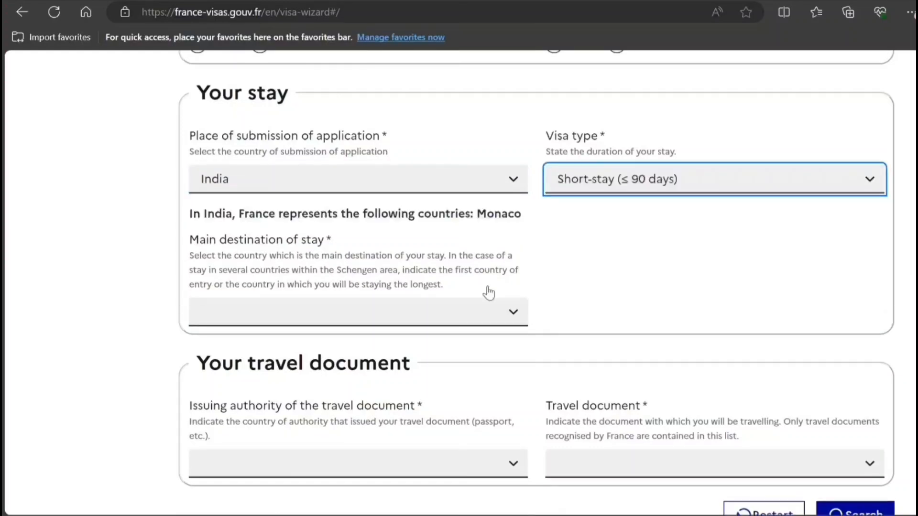
click(354, 319)
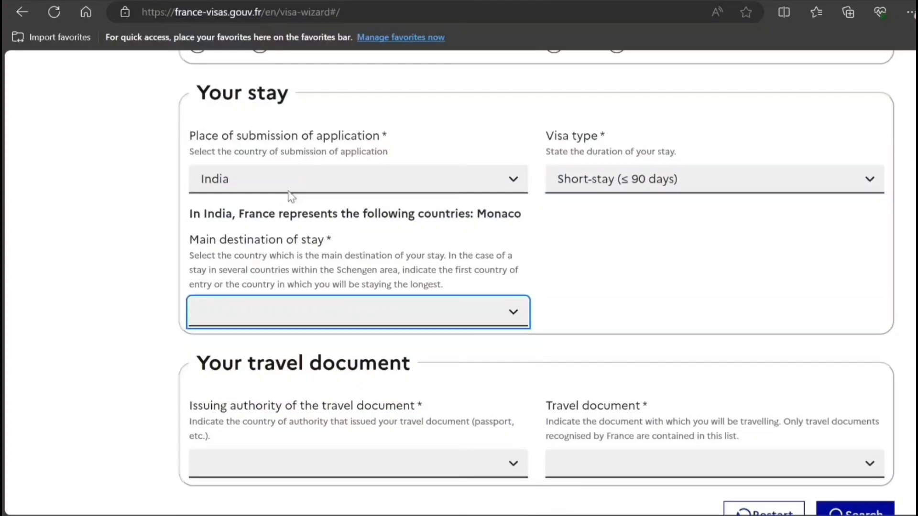
key(r)
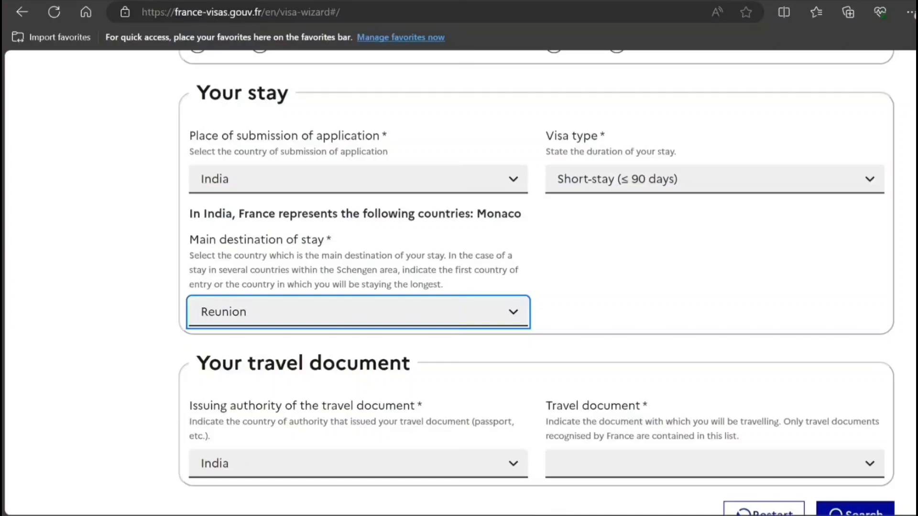
scroll(583, 290, down, 5)
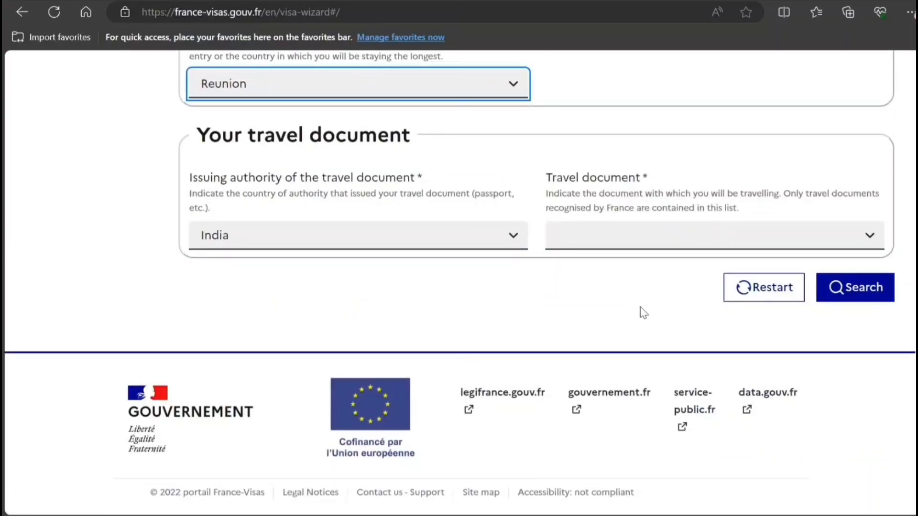
click(591, 234)
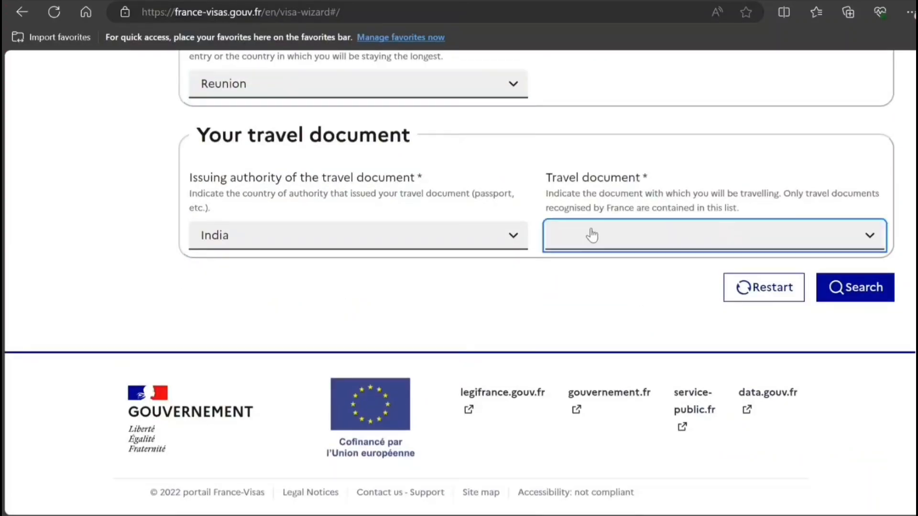
click(586, 281)
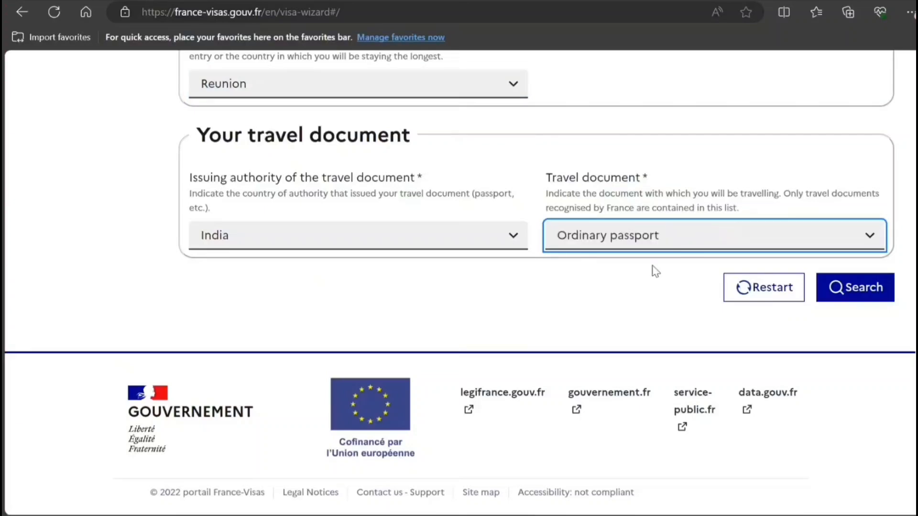
click(849, 286)
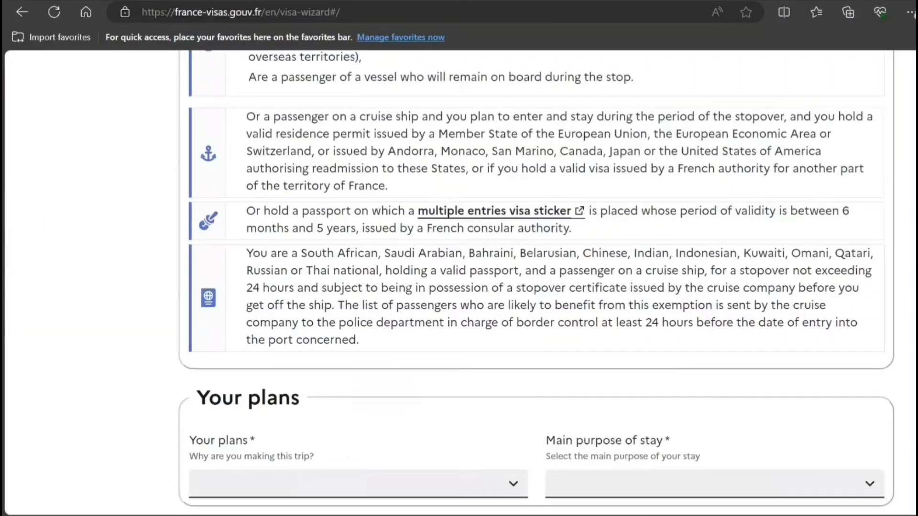
Choose Tourism as the trip plan and Tourism / Private visit as main purpose, then search
drag(914, 344, 910, 197)
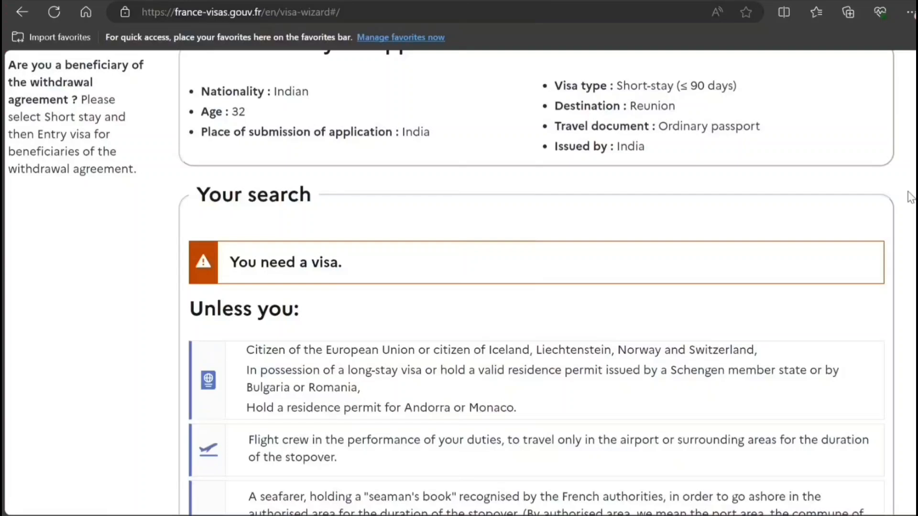
scroll(911, 197, down, 4)
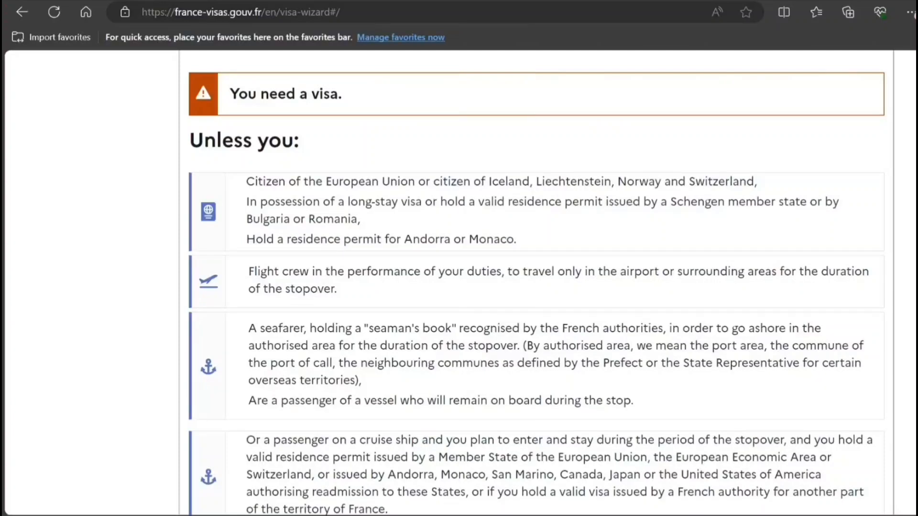
scroll(535, 282, down, 1)
scroll(622, 325, down, 10)
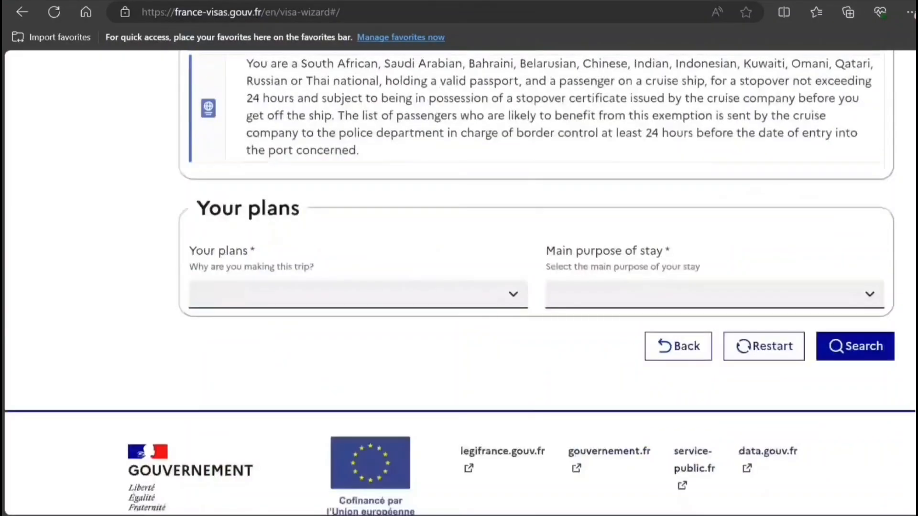
click(502, 294)
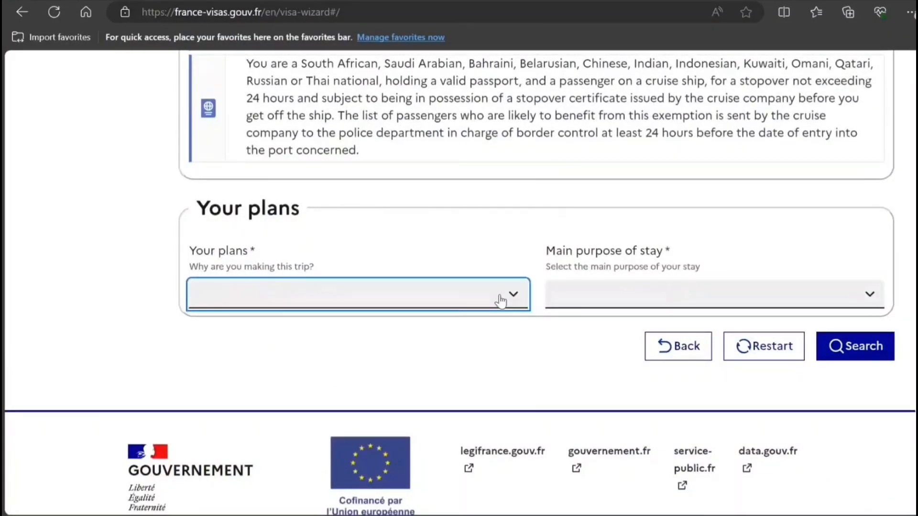
click(365, 440)
click(636, 300)
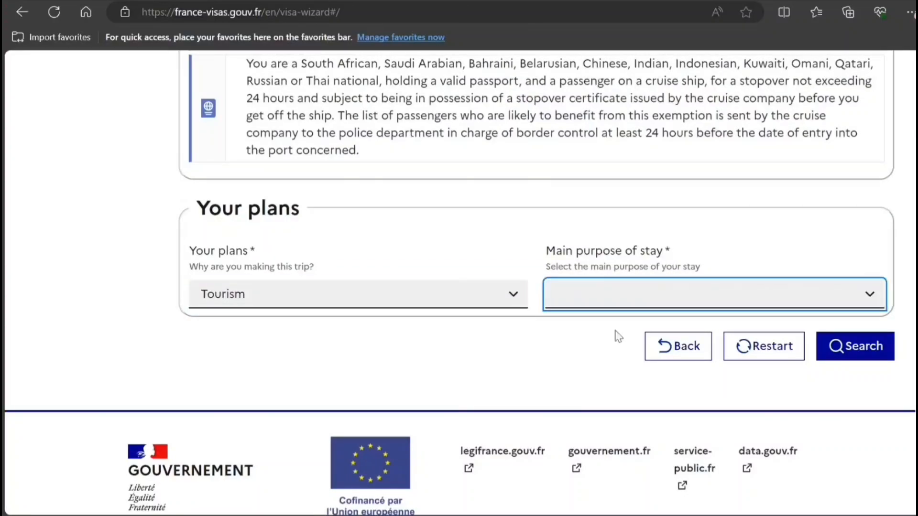
click(608, 345)
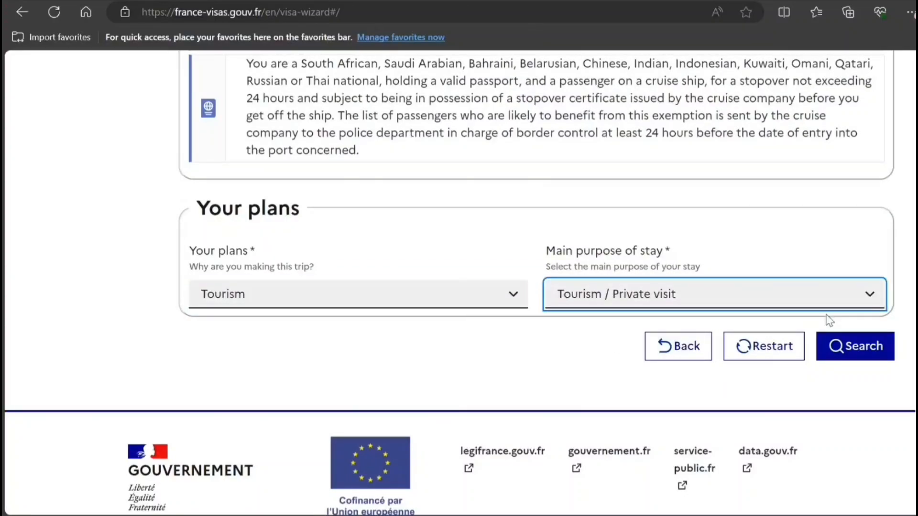
click(832, 354)
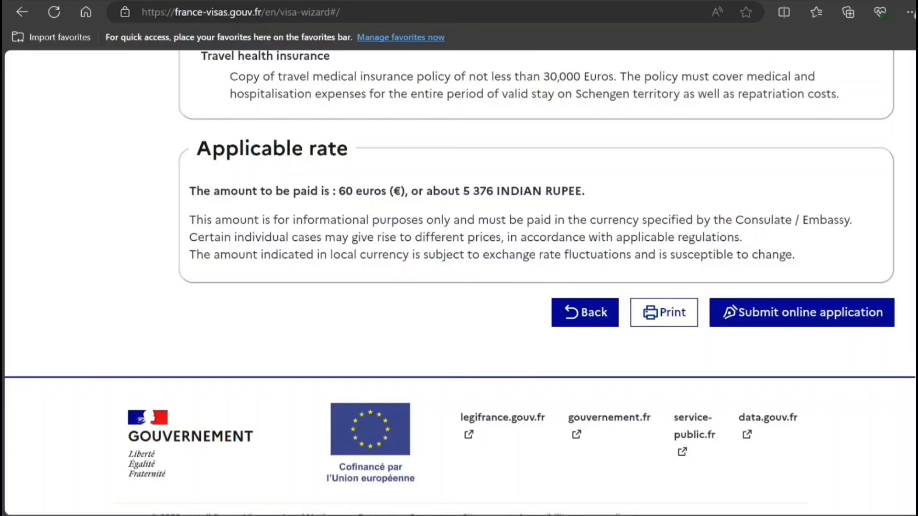
Scroll through the supporting-documents list for the Tourism / Private visit results
scroll(883, 189, up, 15)
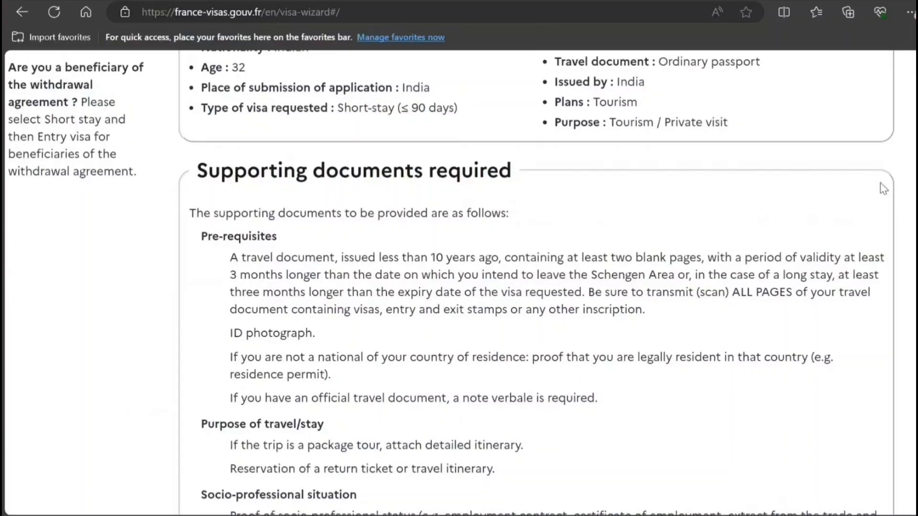
scroll(884, 189, up, 1)
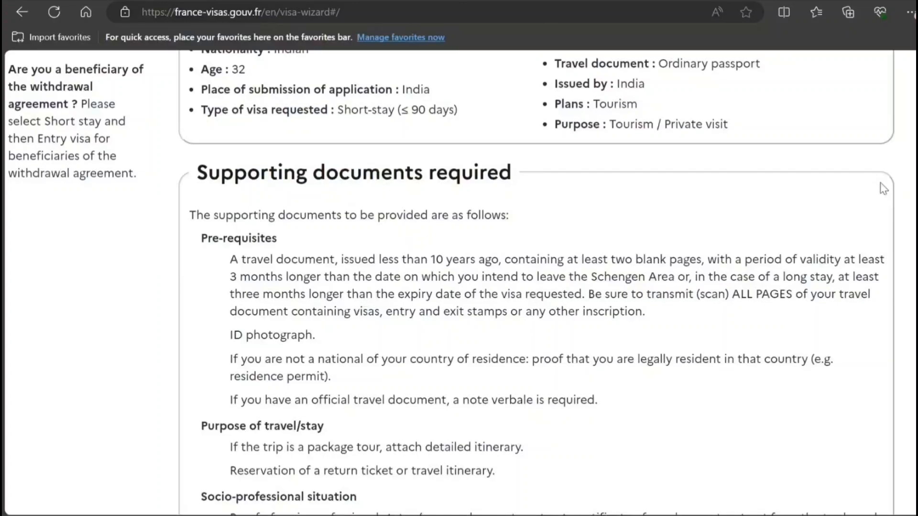
scroll(883, 189, down, 3)
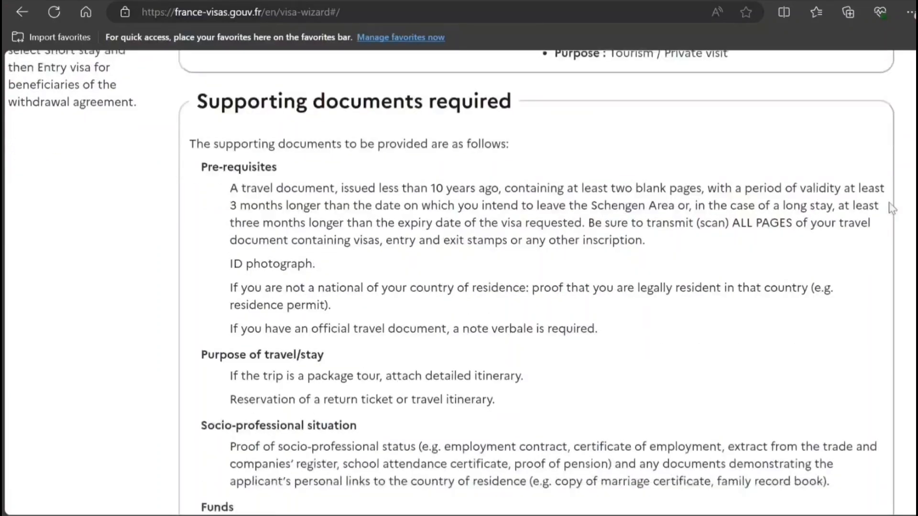
scroll(895, 218, down, 1)
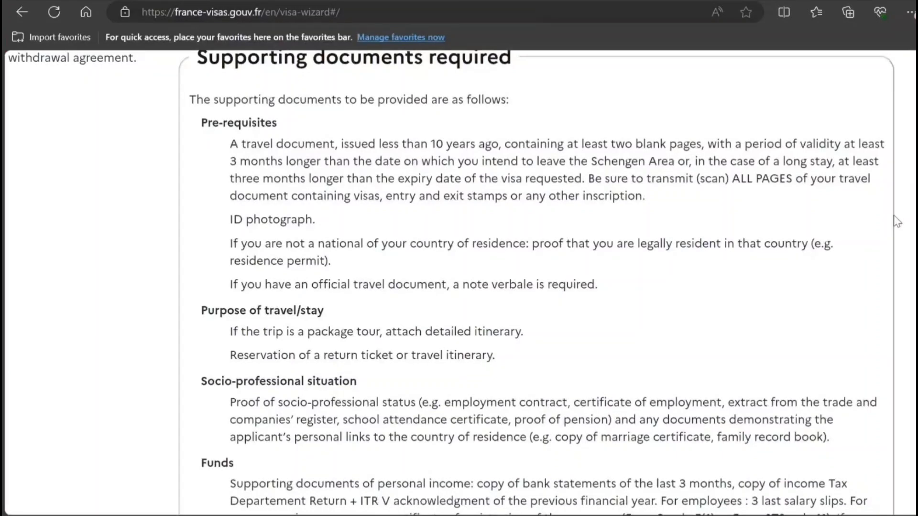
scroll(896, 220, down, 3)
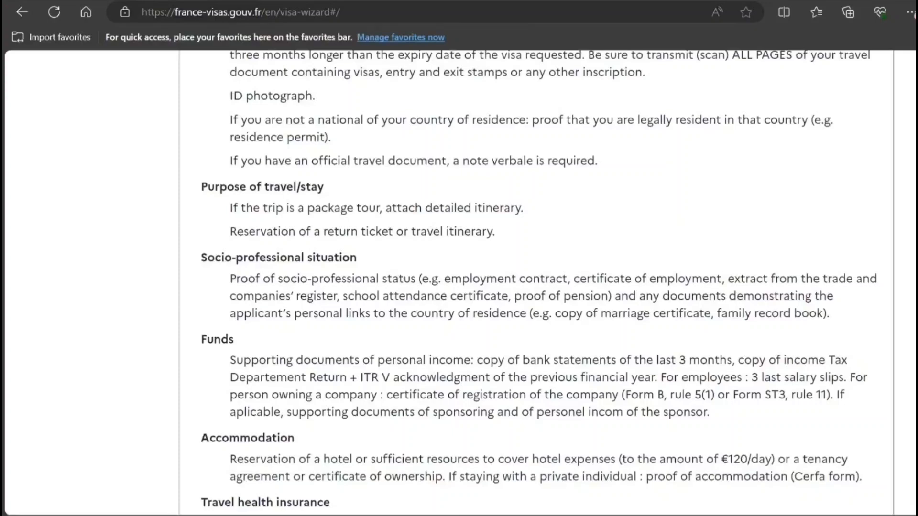
scroll(536, 282, down, 2)
Highlight the ITR V, salary slips and Accommodation requirements, then scroll to the 60-euro rate
drag(363, 273, 463, 280)
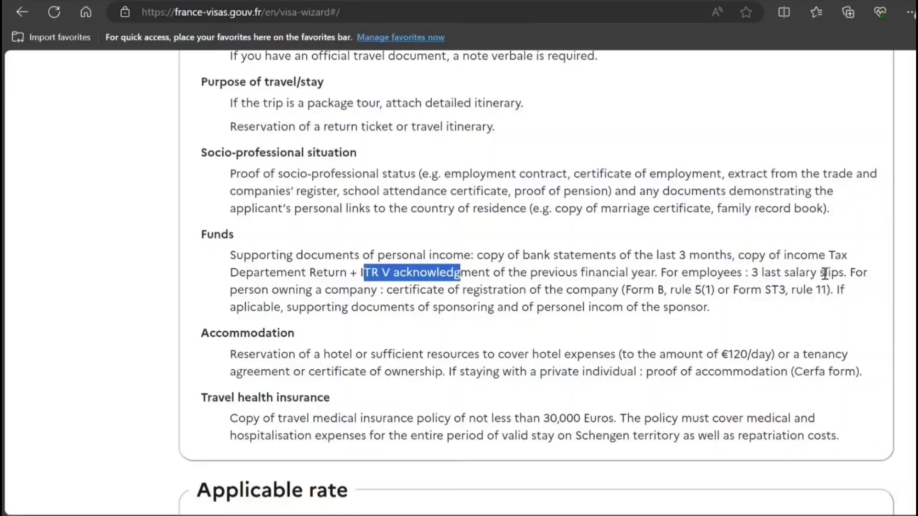
drag(785, 273, 832, 274)
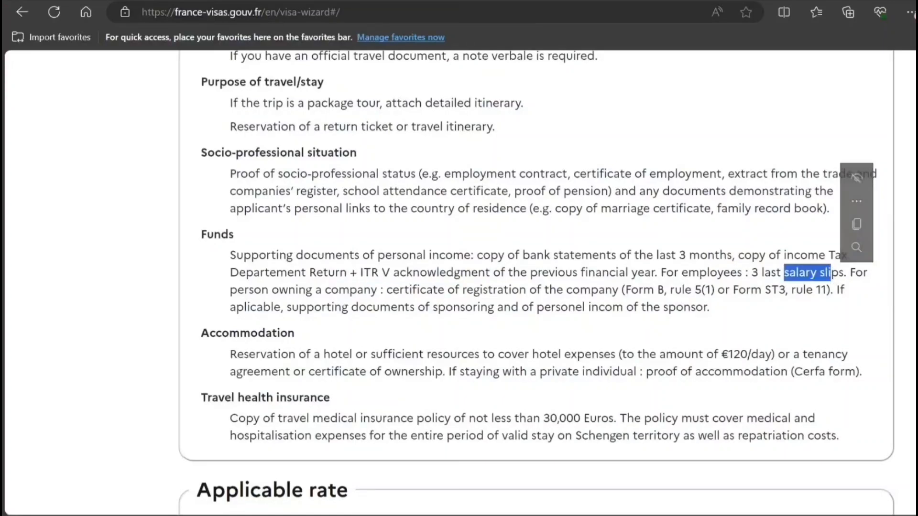
drag(914, 324, 873, 354)
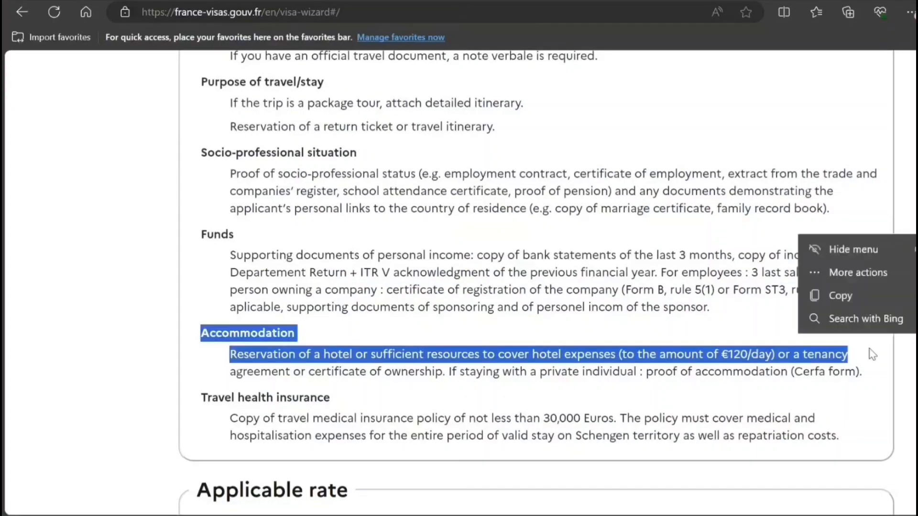
click(863, 395)
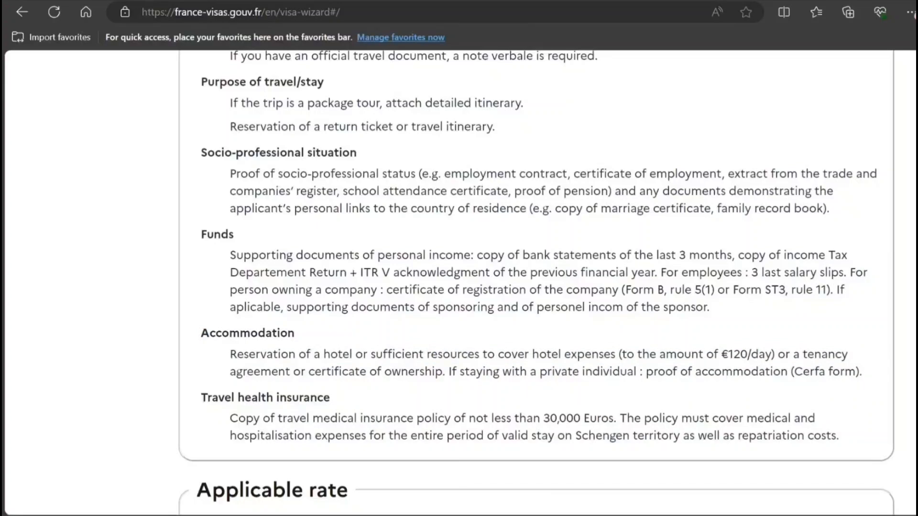
scroll(535, 281, down, 3)
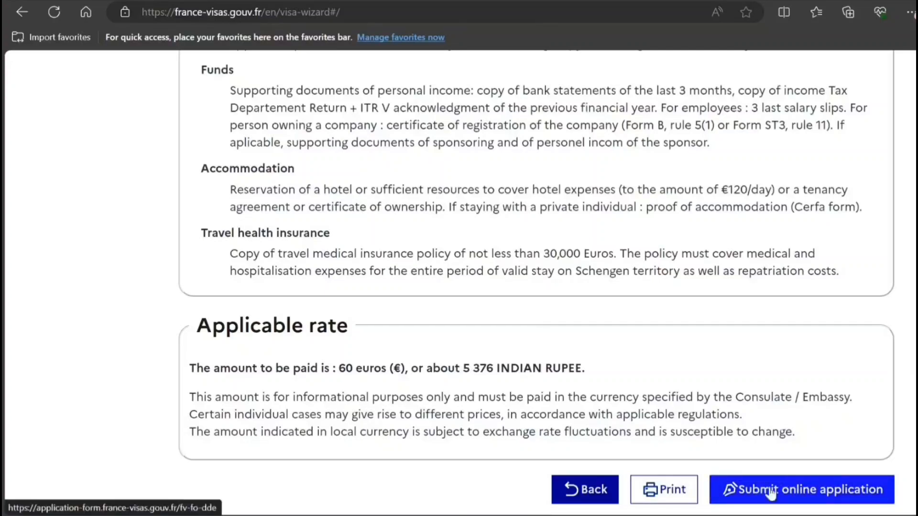
Submit the online application, log in with the account e-mail, and create a new application
click(755, 499)
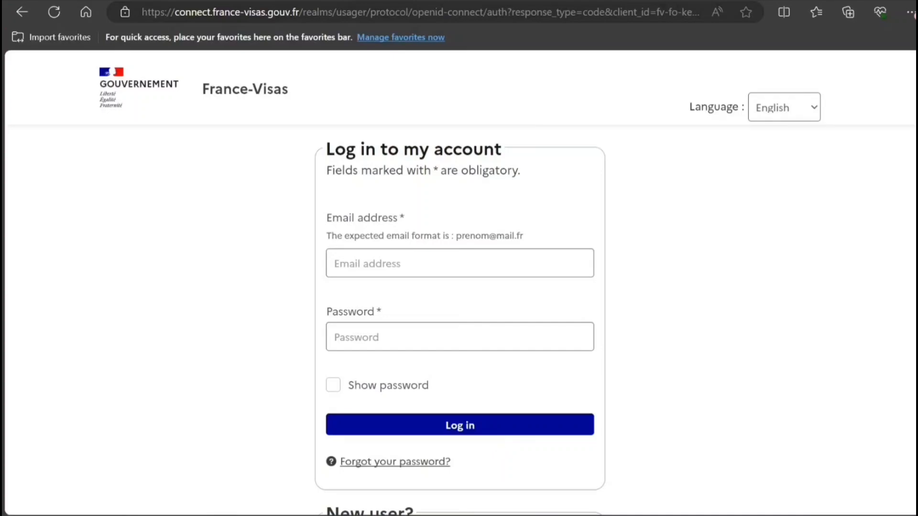
click(404, 266)
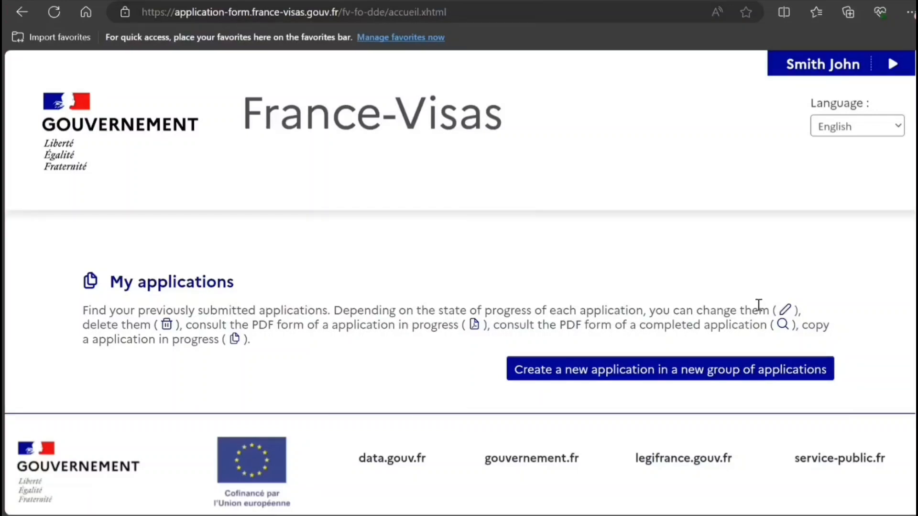
click(637, 375)
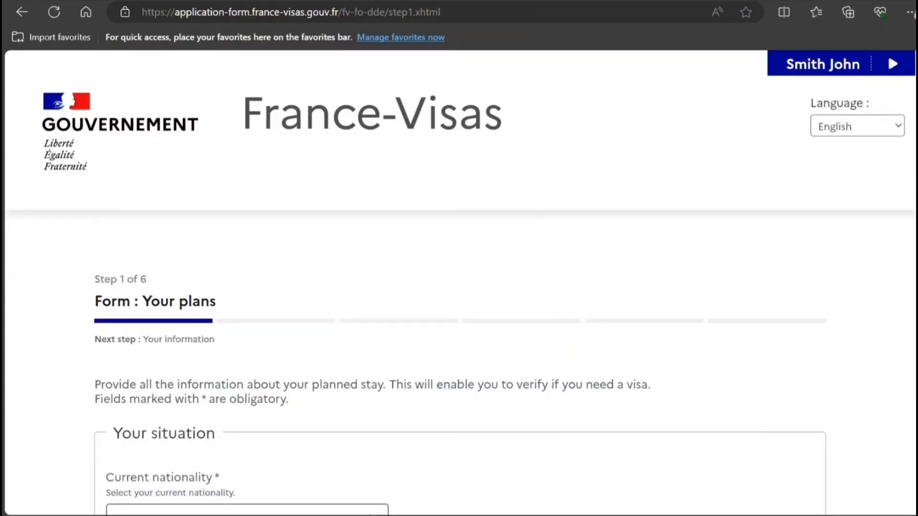
Choose Indian as the current nationality
scroll(459, 287, down, 6)
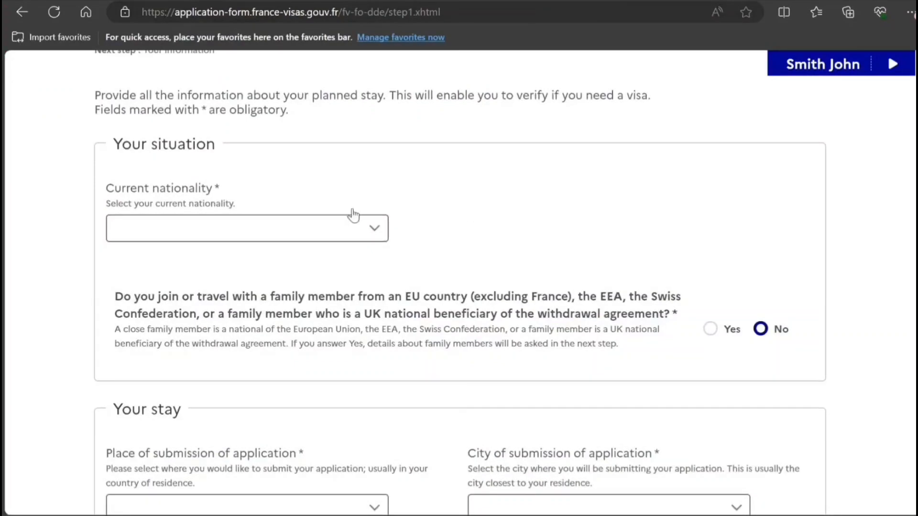
click(329, 235)
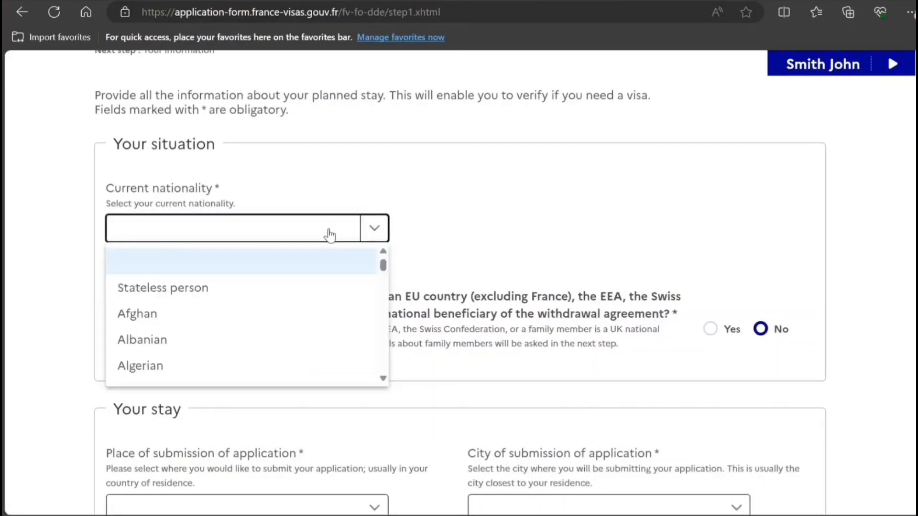
text(in)
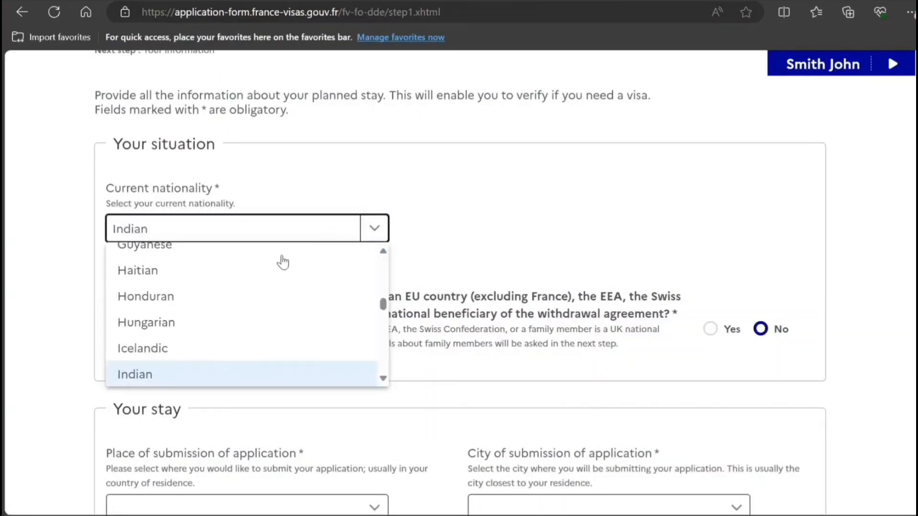
click(162, 380)
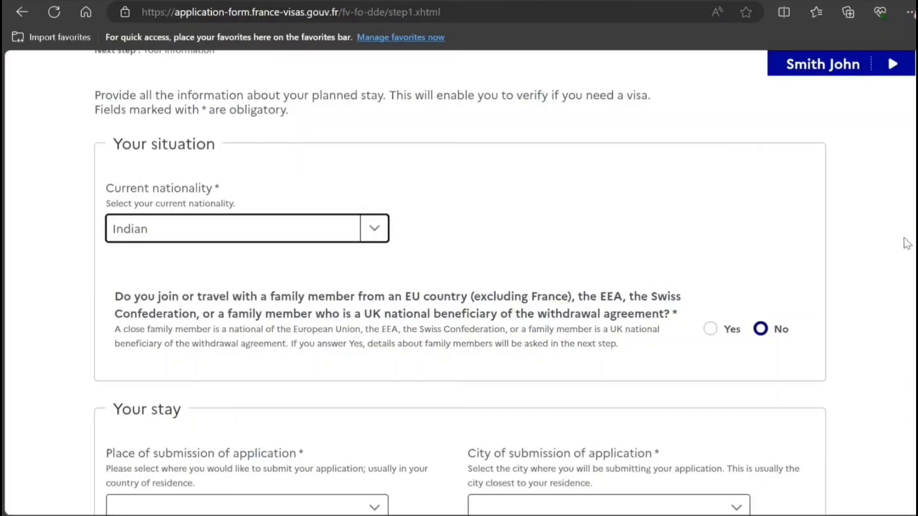
Set the place of submission to India, New Delhi
scroll(377, 235, down, 5)
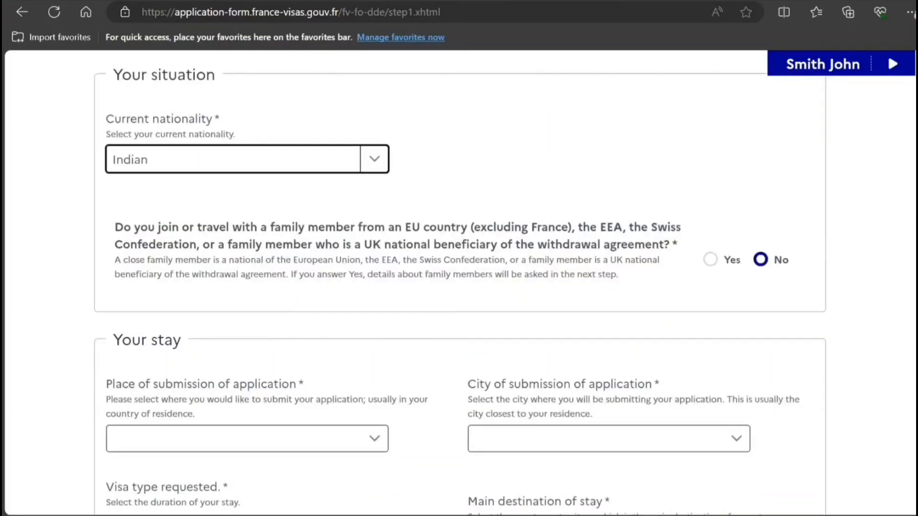
click(336, 245)
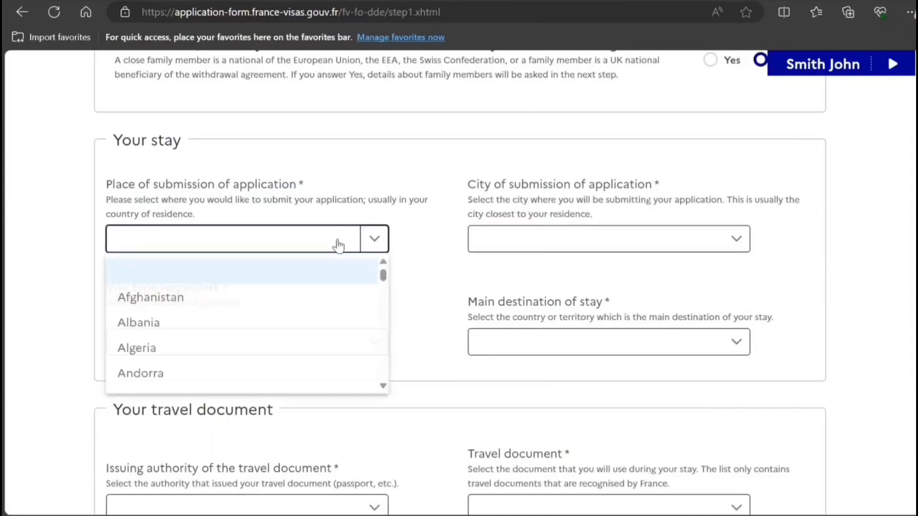
key(i)
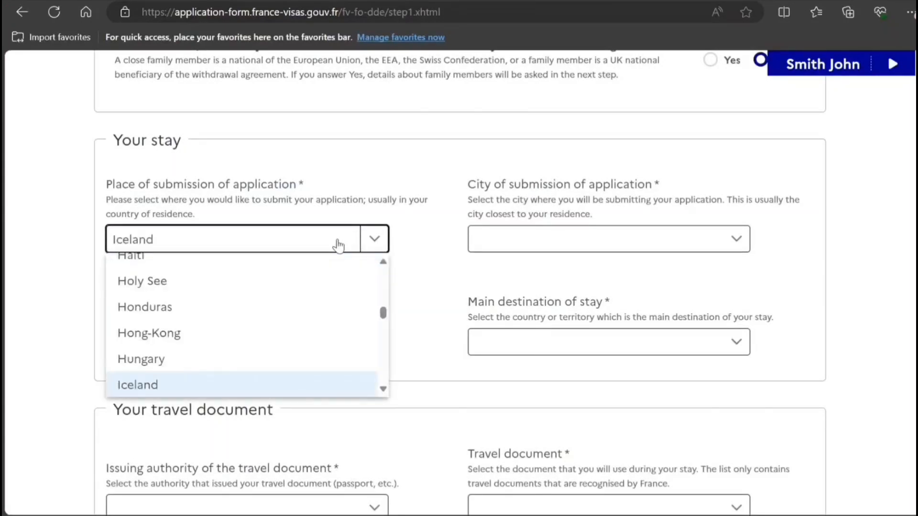
key(Down)
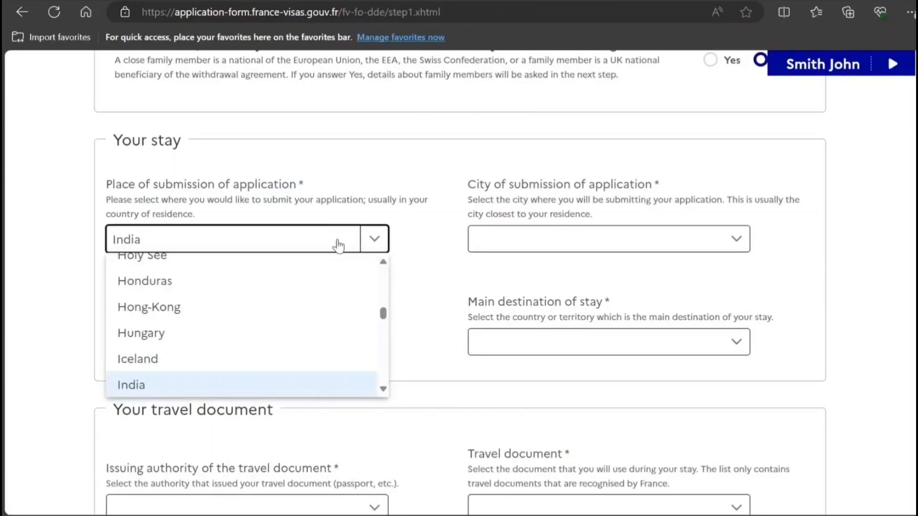
click(188, 390)
click(572, 241)
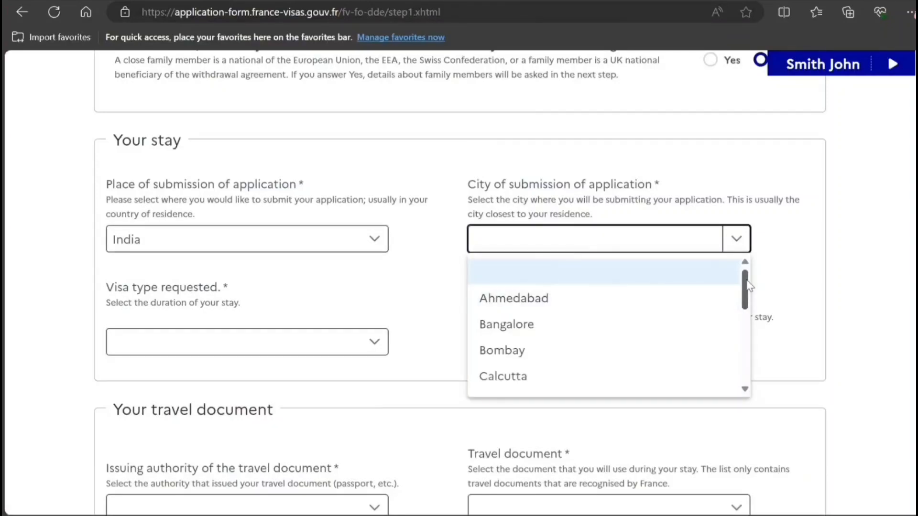
drag(744, 290, 747, 368)
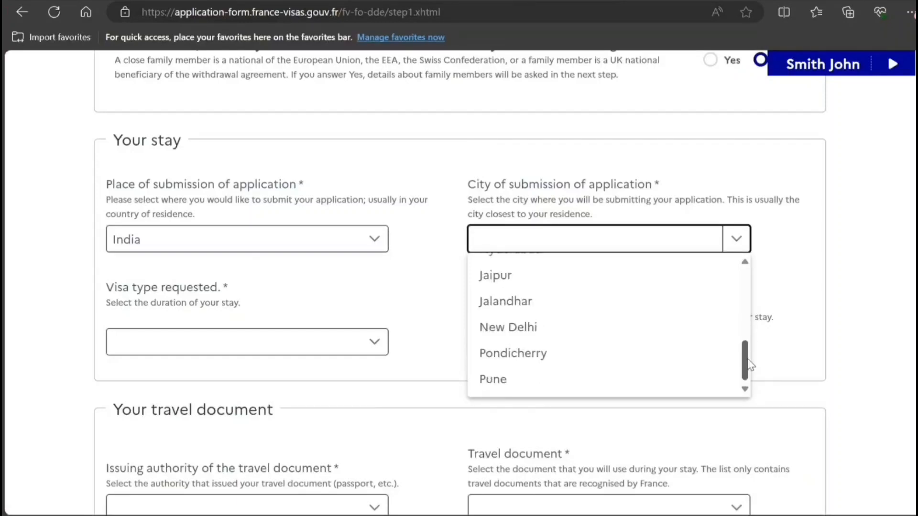
click(624, 332)
Request a short-stay visa with Reunion as the main destination
click(185, 348)
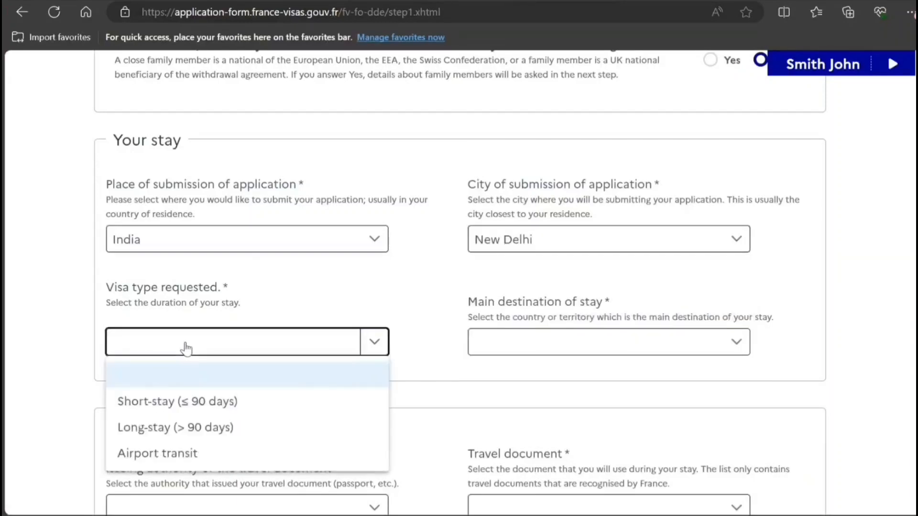
click(175, 404)
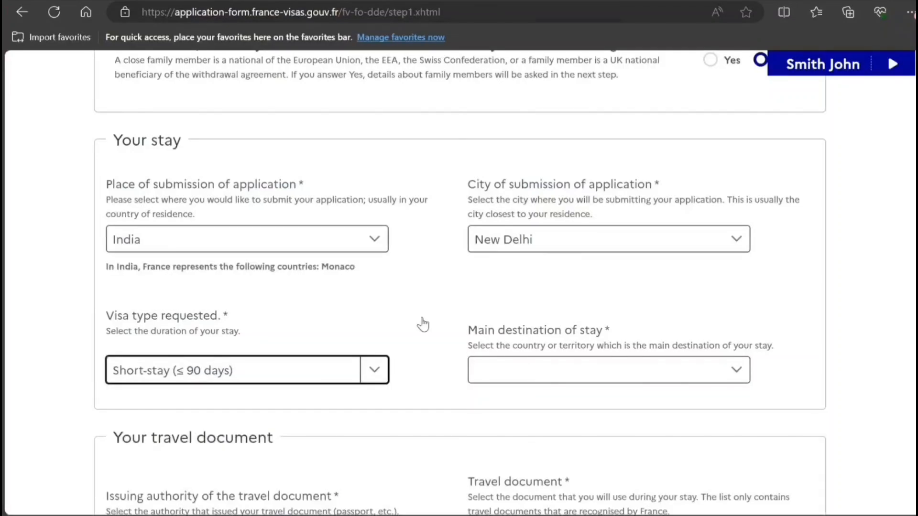
click(514, 374)
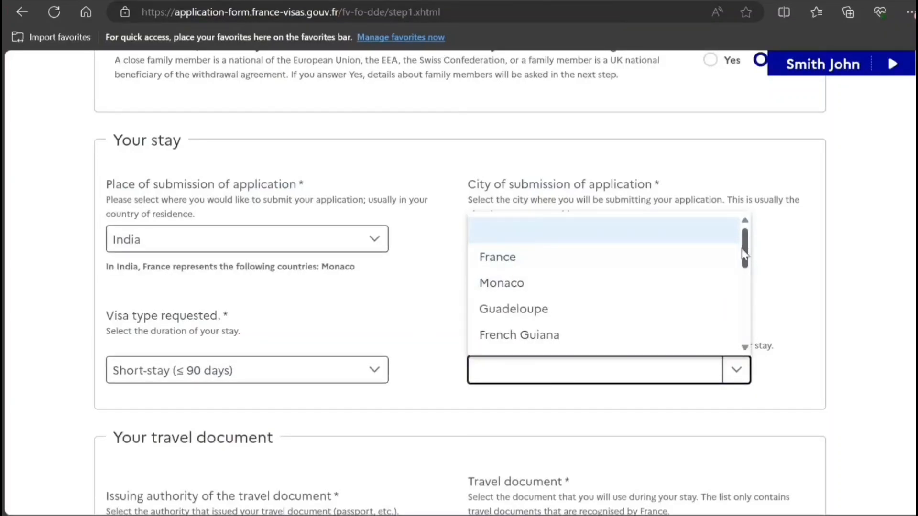
drag(743, 253, 751, 307)
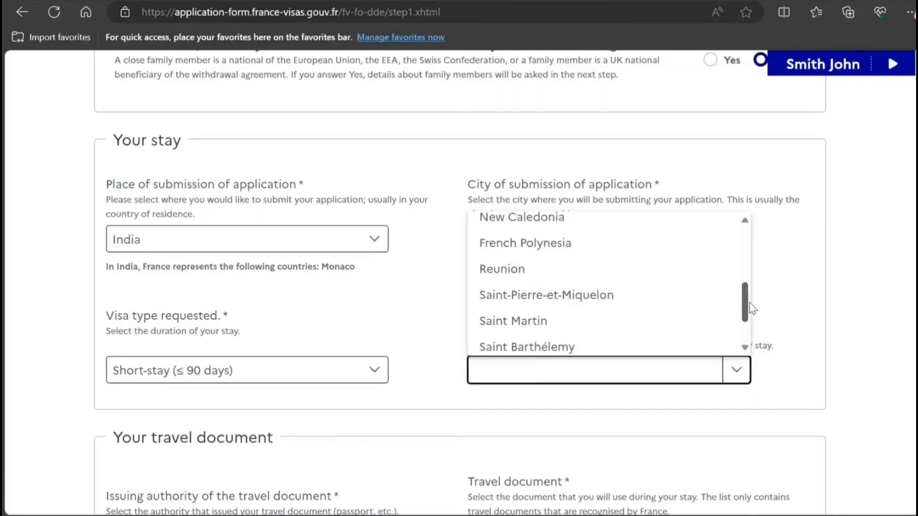
click(650, 273)
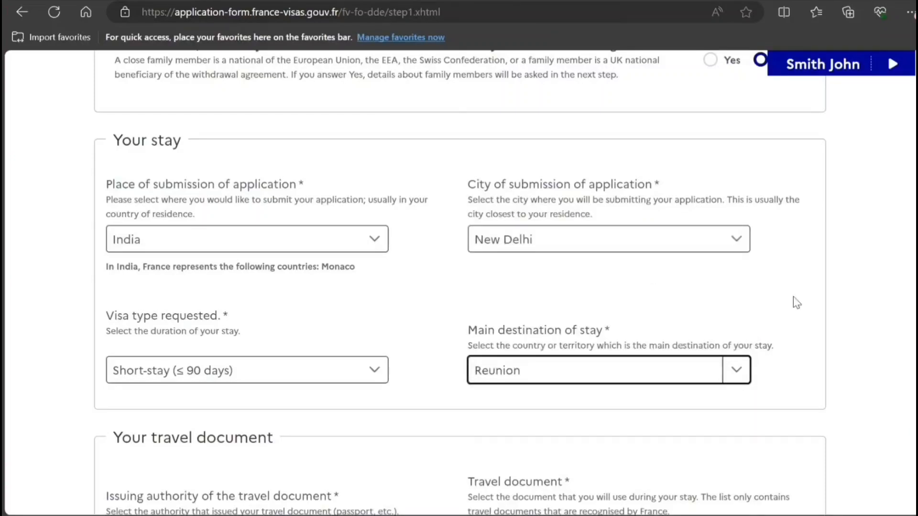
click(815, 297)
Choose Ordinary passport, enter the passport number, and set issue date 01/06/2022
scroll(682, 268, down, 6)
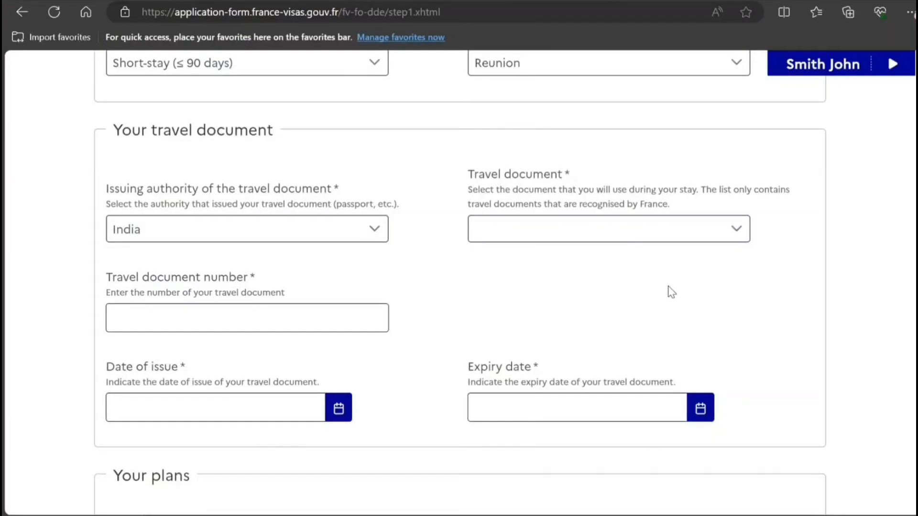
click(621, 240)
click(537, 288)
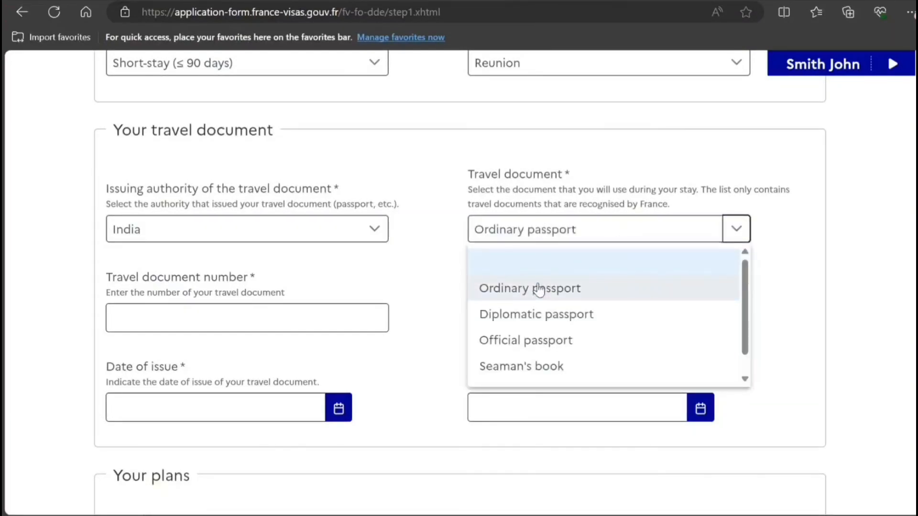
click(288, 317)
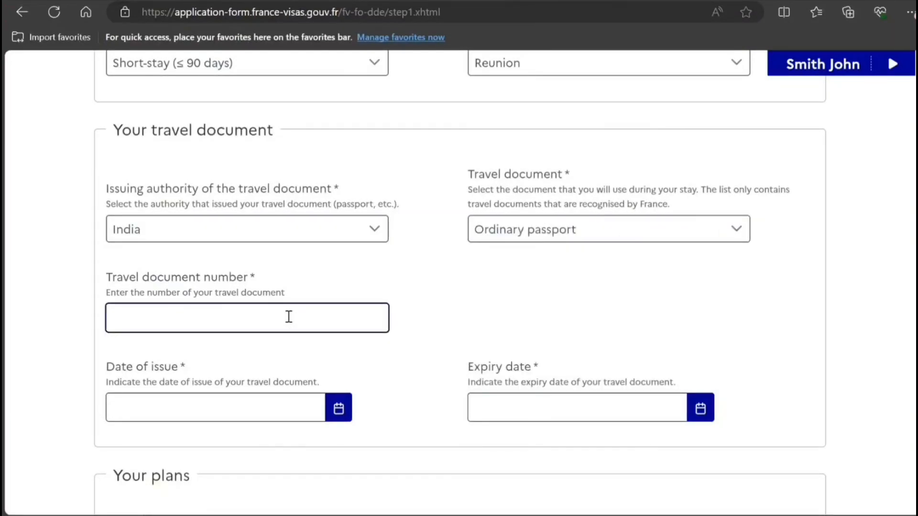
click(263, 418)
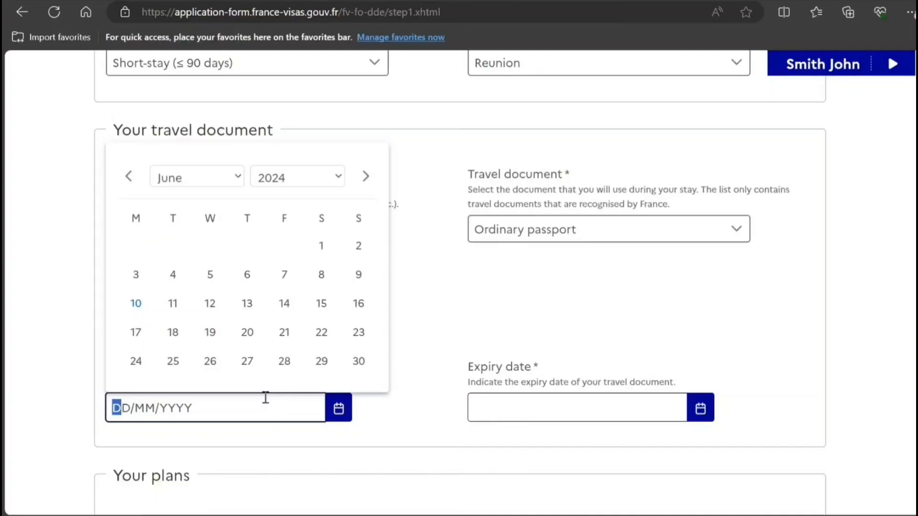
click(284, 178)
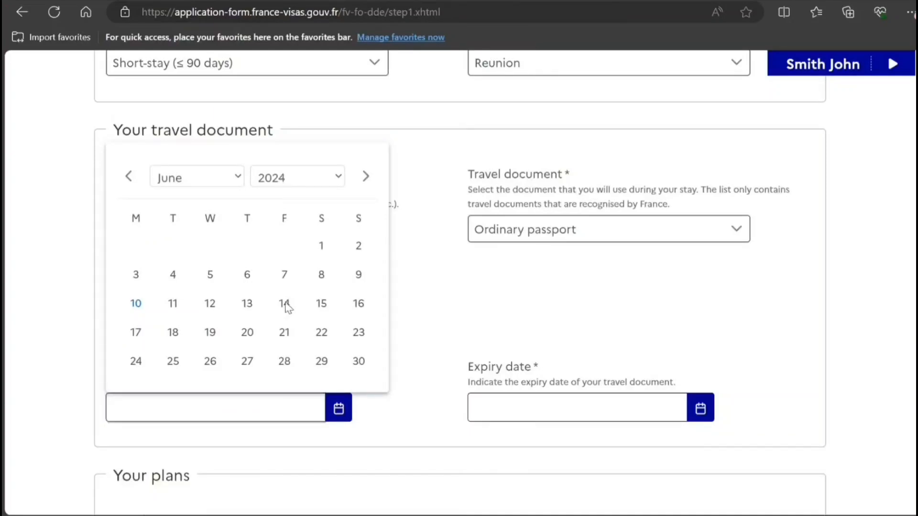
click(285, 337)
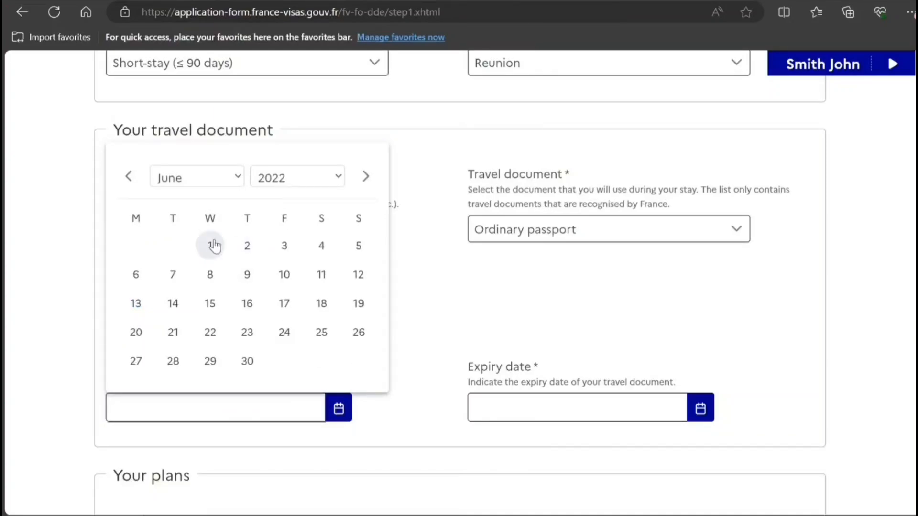
click(221, 247)
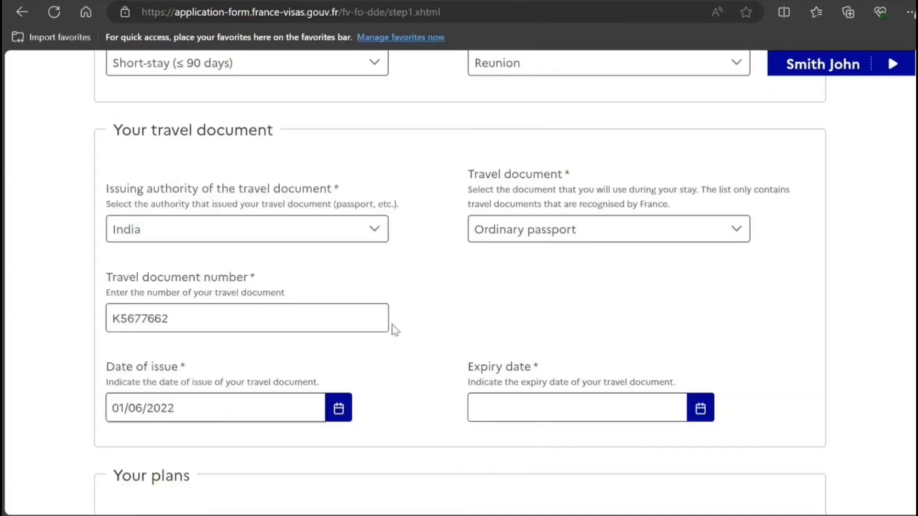
Pick 1 June 2032 as the passport expiry date in the calendar
click(699, 408)
click(657, 180)
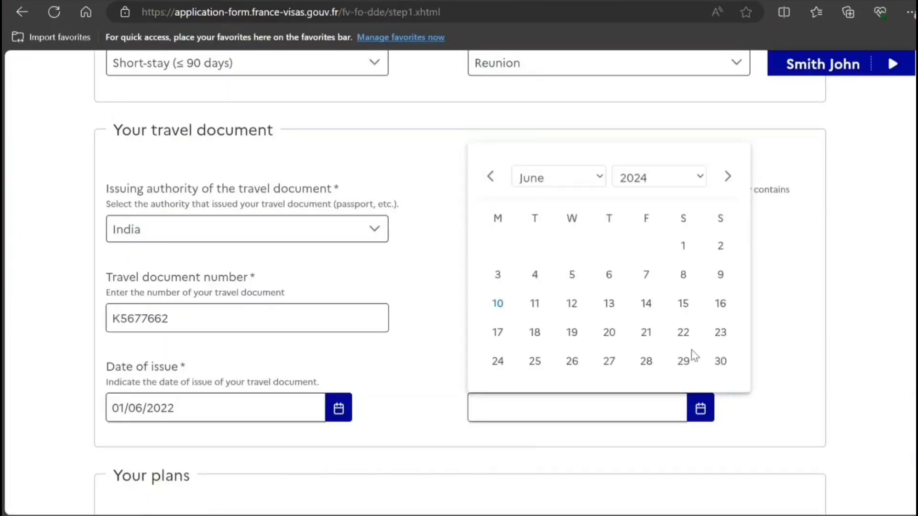
click(645, 481)
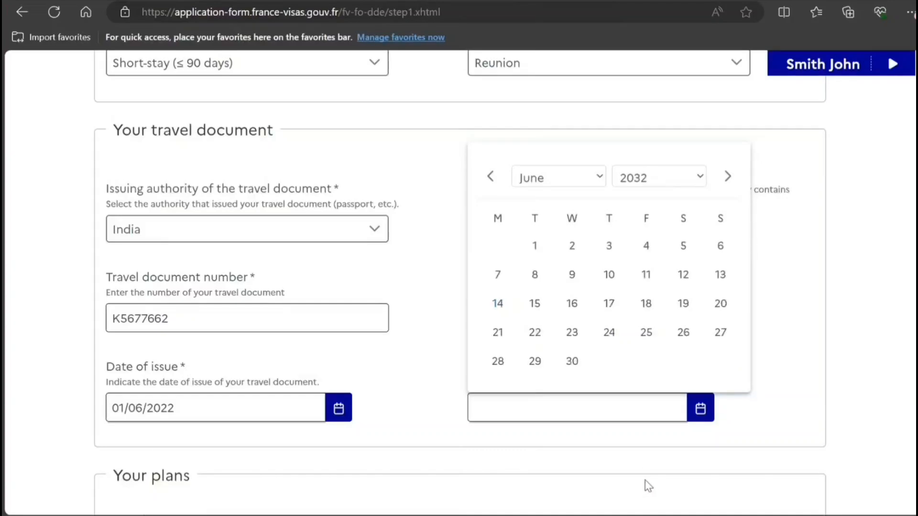
click(533, 247)
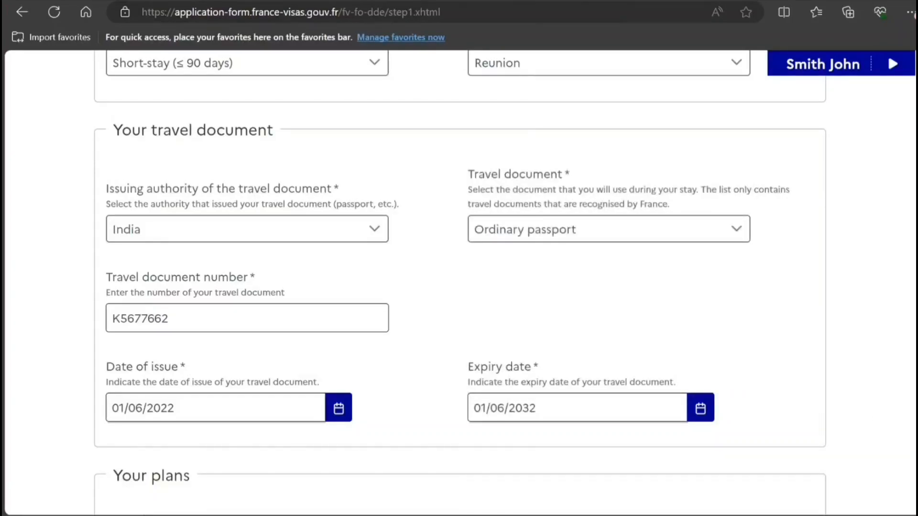
scroll(416, 330, down, 6)
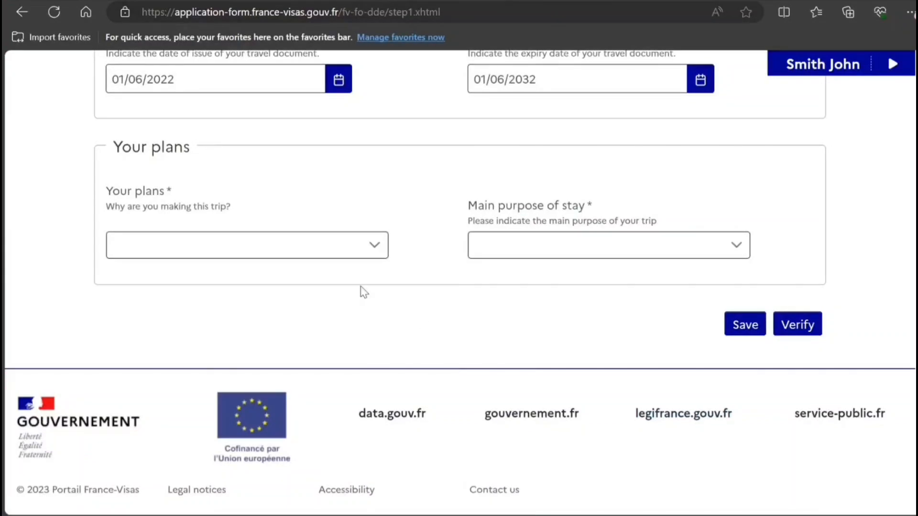
Choose Tourism as the trip plan and verify, which shows a visa is required
click(271, 251)
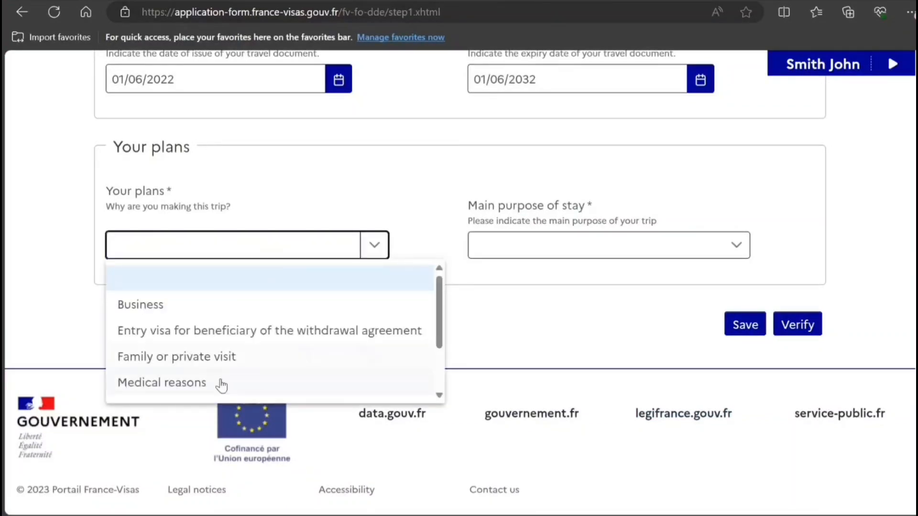
click(440, 397)
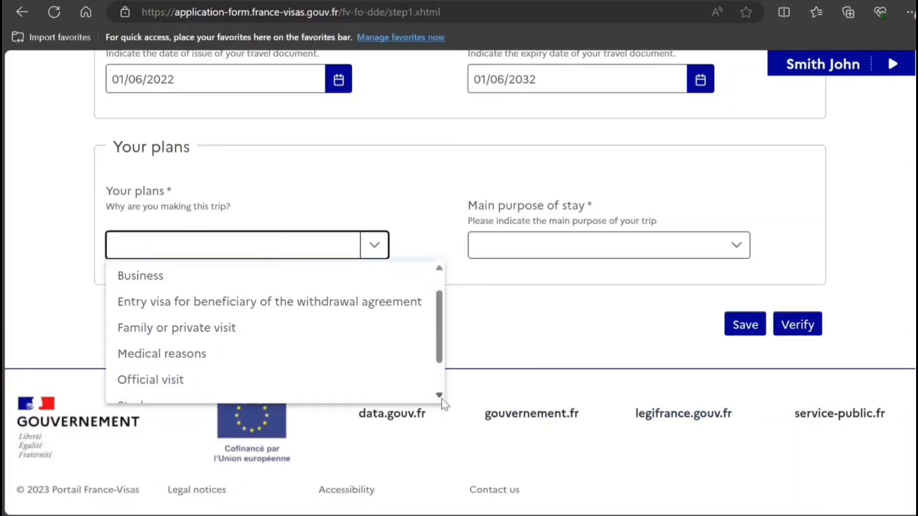
click(439, 396)
click(322, 384)
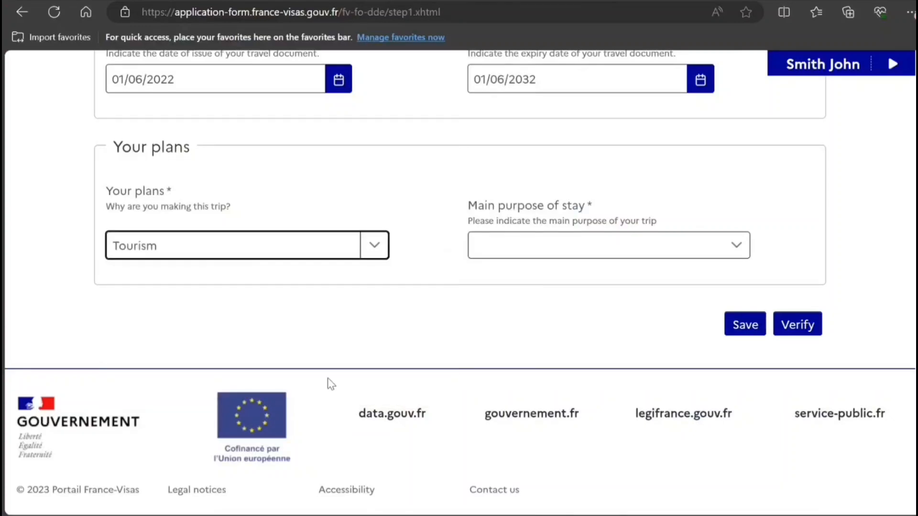
click(794, 335)
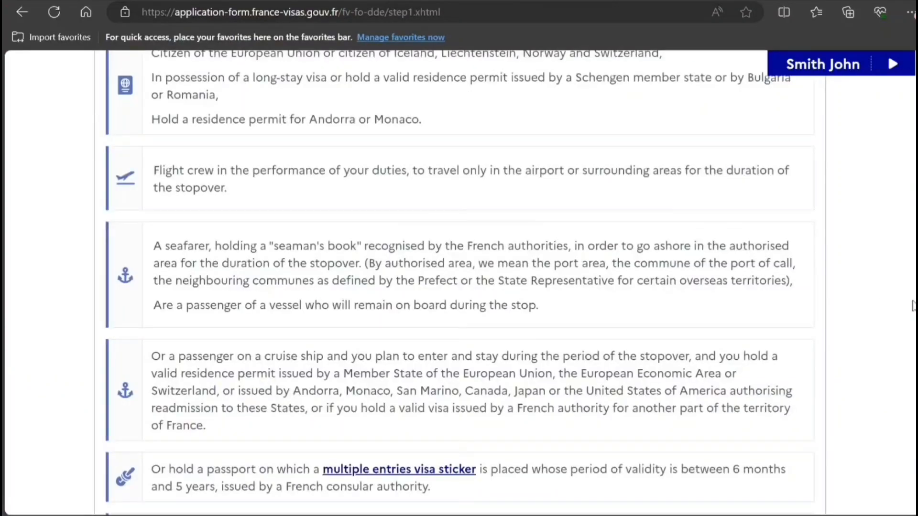
scroll(885, 201, up, 15)
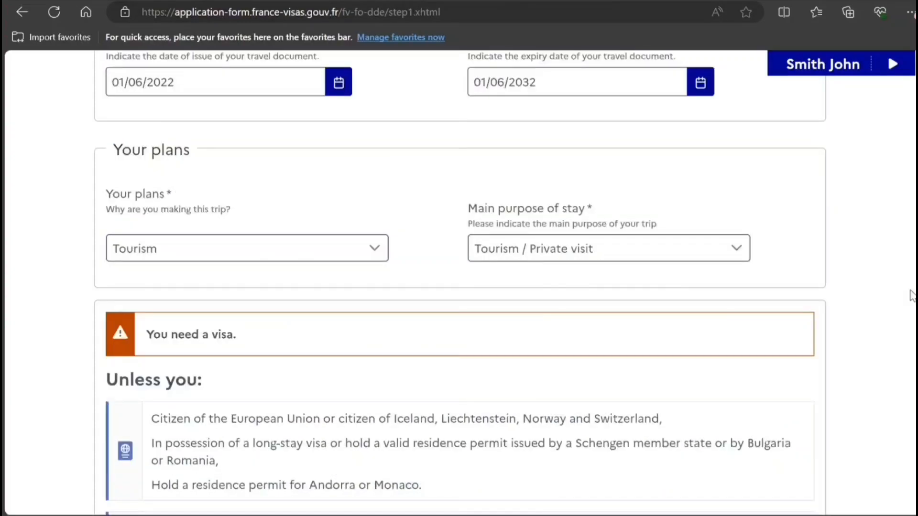
scroll(884, 201, down, 10)
scroll(891, 453, down, 10)
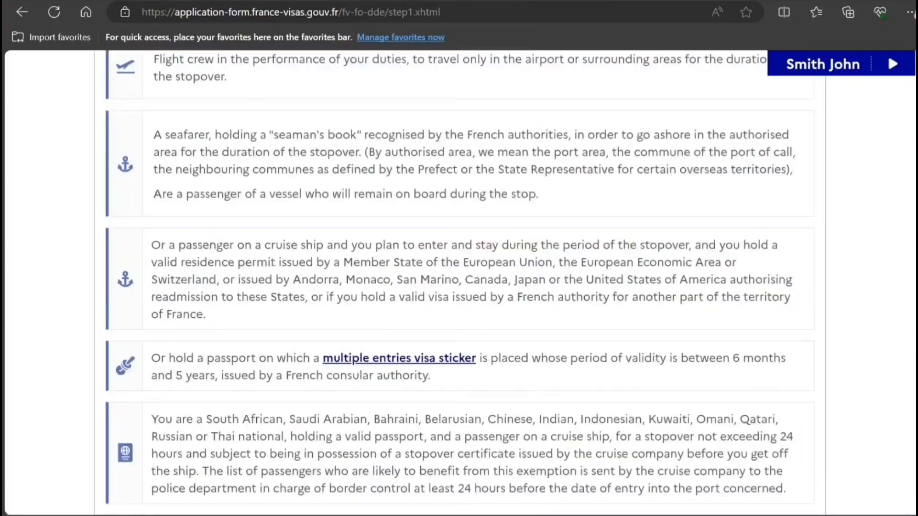
Proceed to the next step and confirm the travel document number is correct
click(812, 332)
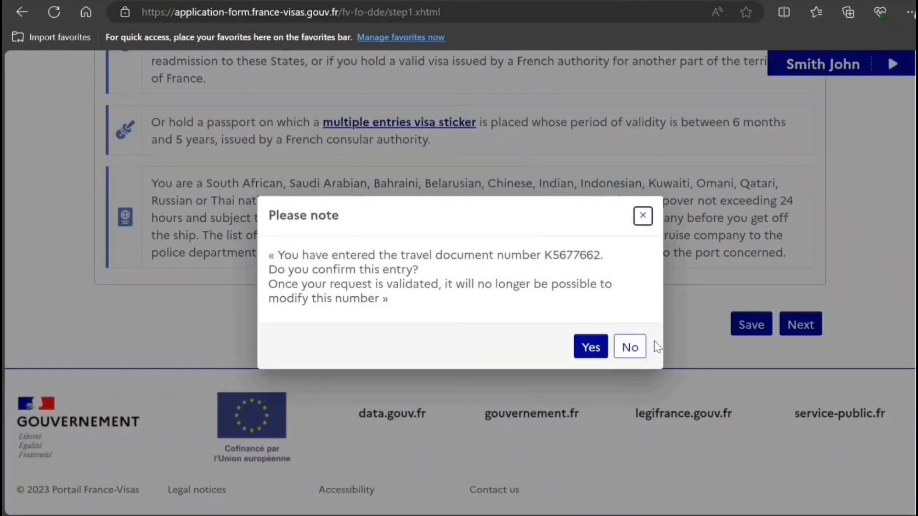
click(592, 347)
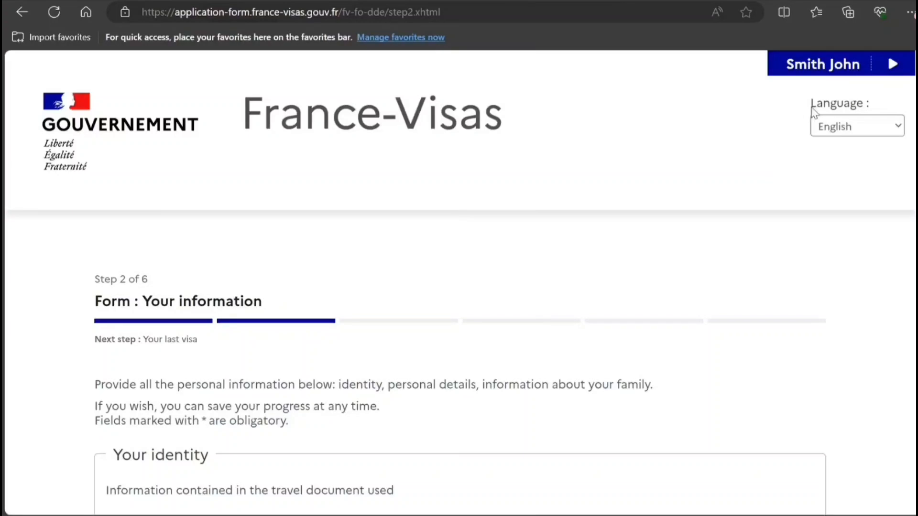
Choose Male for Sex and Single for Marital status in the identity section
scroll(410, 217, down, 5)
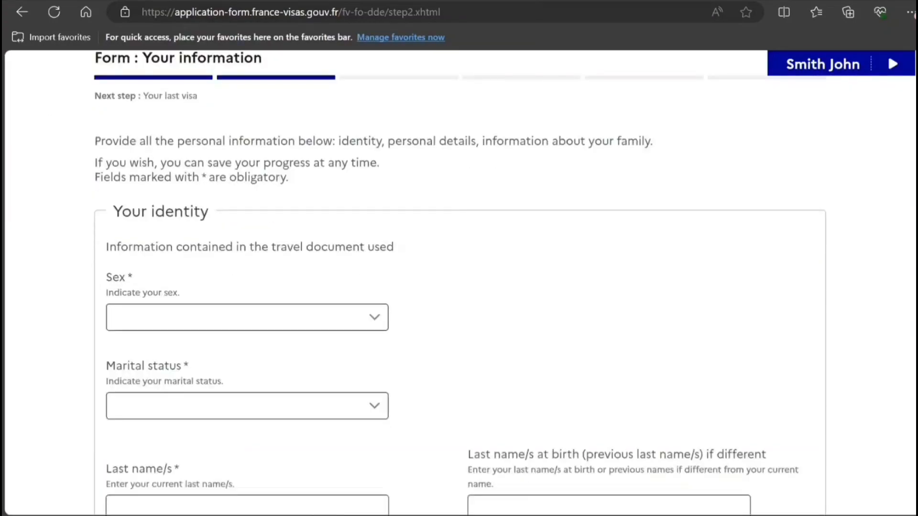
click(328, 328)
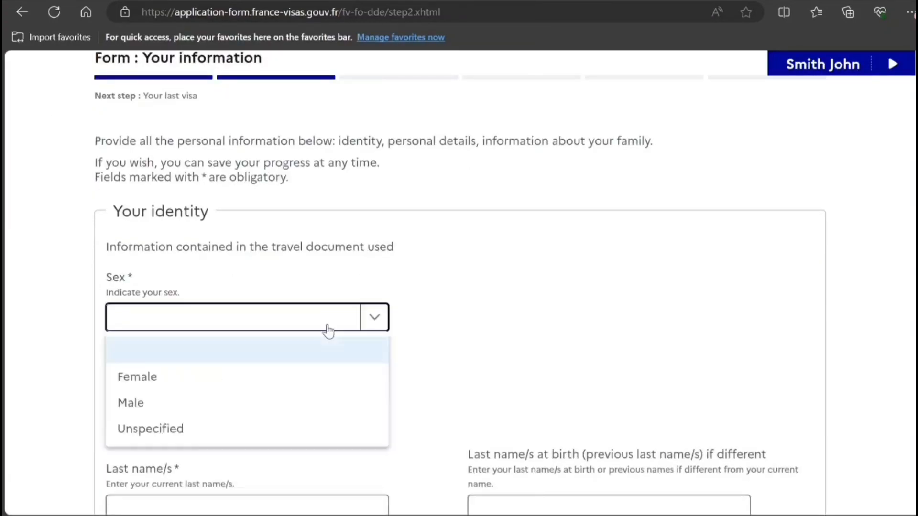
click(244, 403)
click(260, 411)
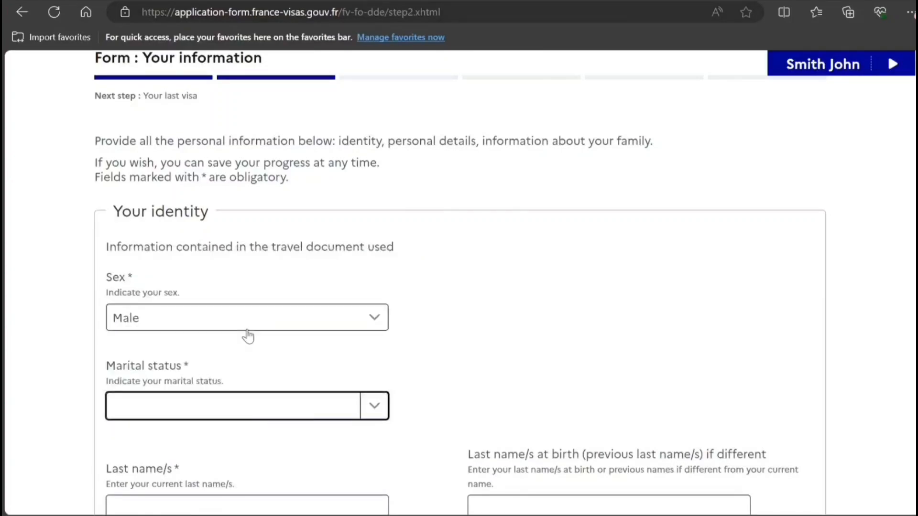
click(215, 418)
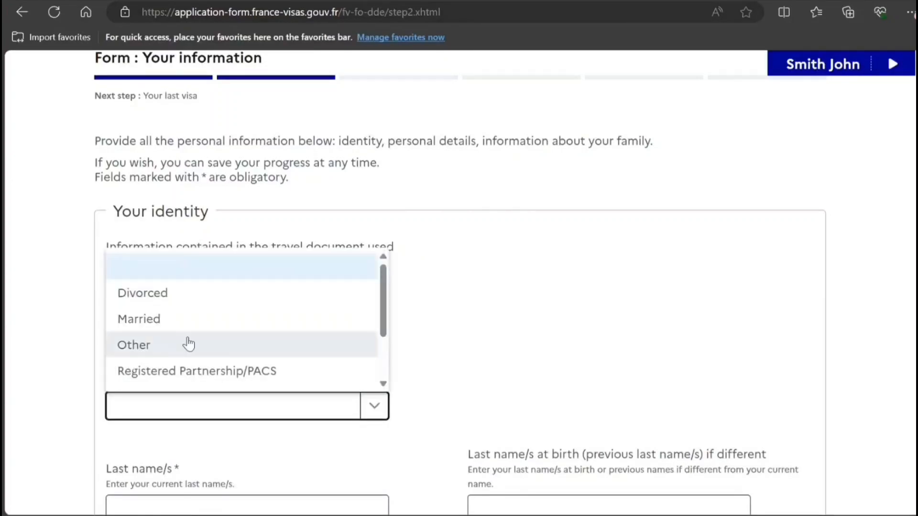
scroll(381, 383, down, 3)
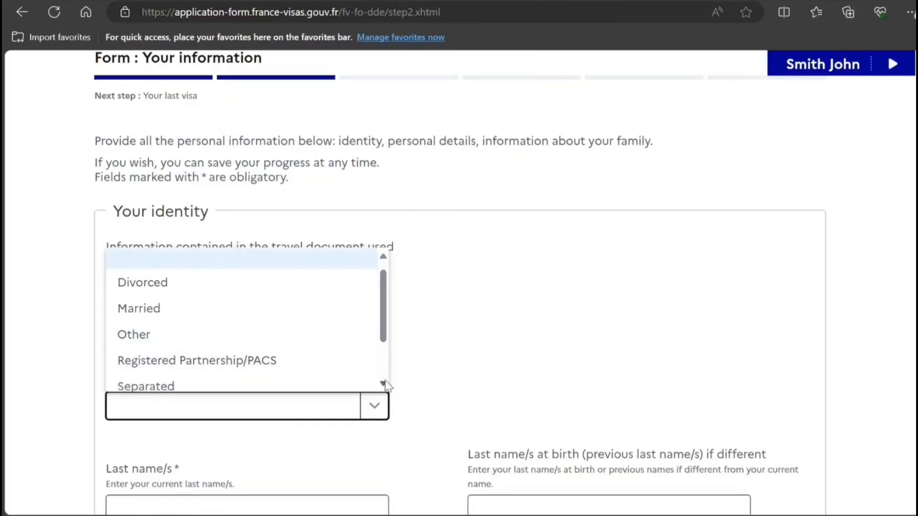
click(294, 351)
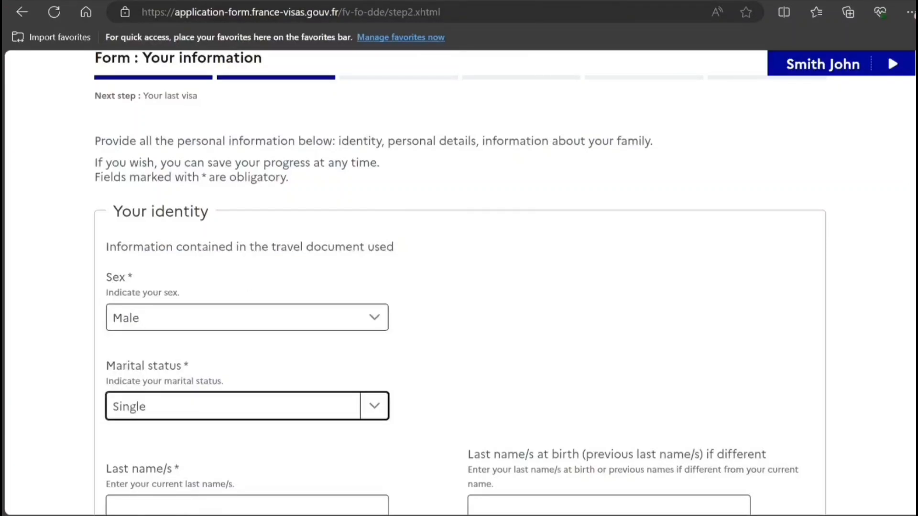
scroll(576, 59, down, 5)
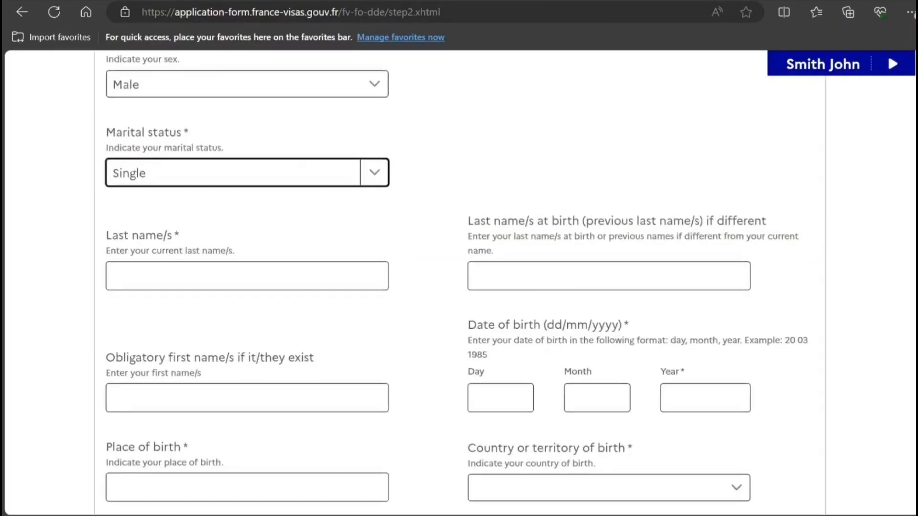
Enter the applicant's last and first names and birth date 10/10/1998
click(311, 280)
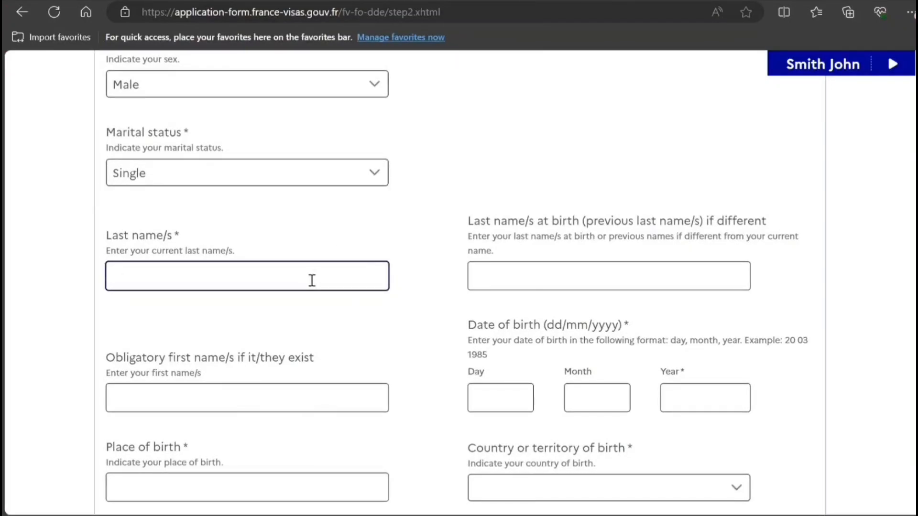
text(SMITH)
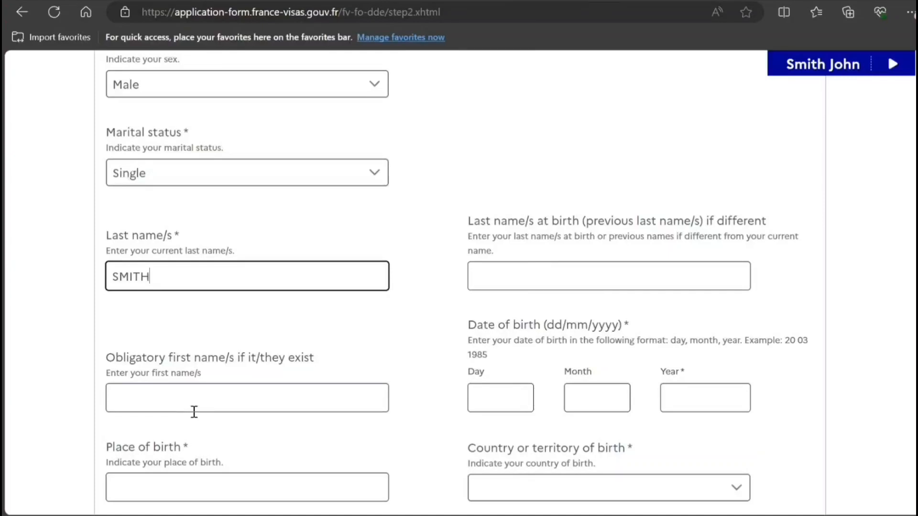
click(189, 390)
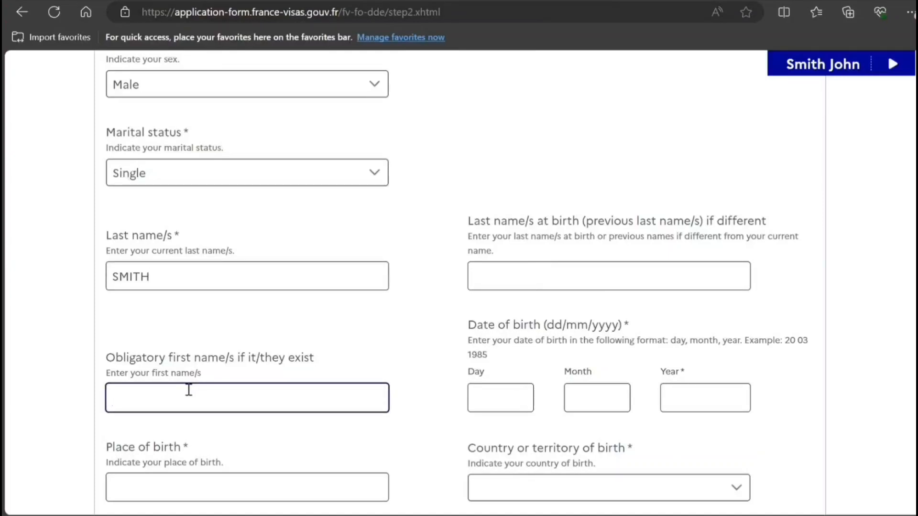
text(John)
click(522, 404)
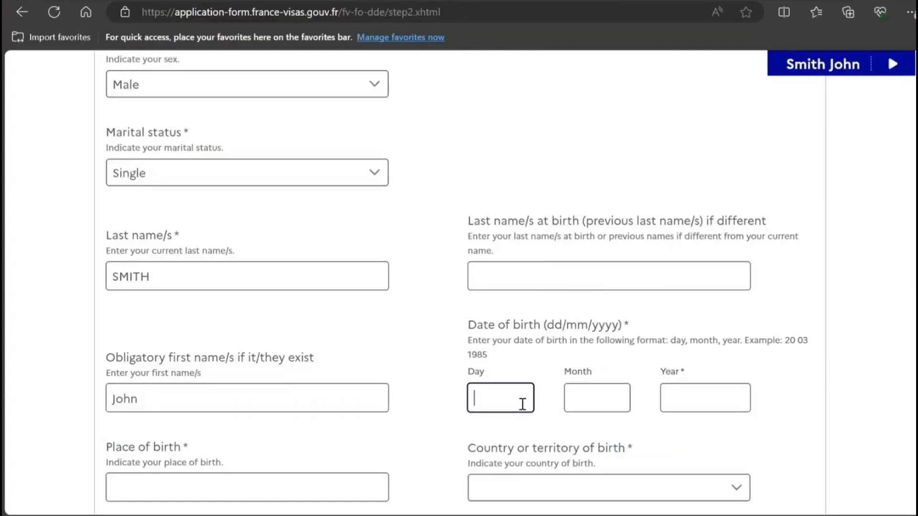
text(10)
key(Tab)
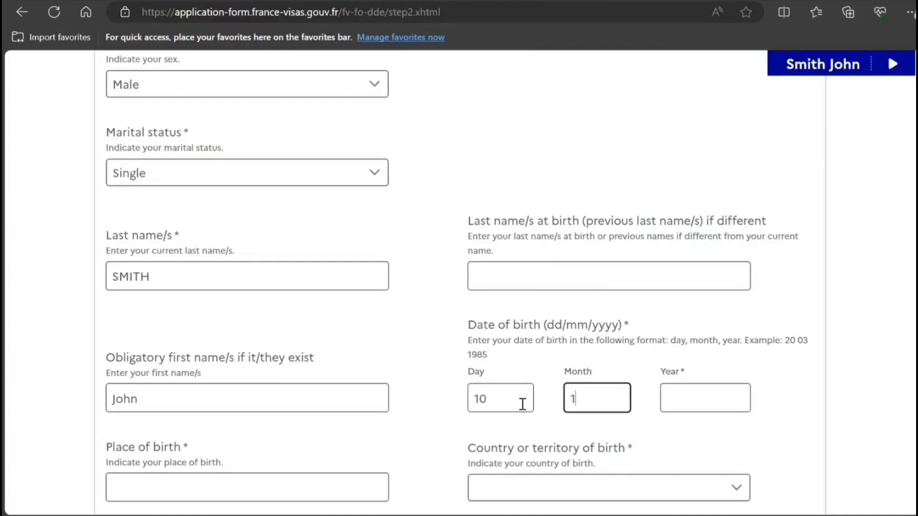
text(10)
key(Tab)
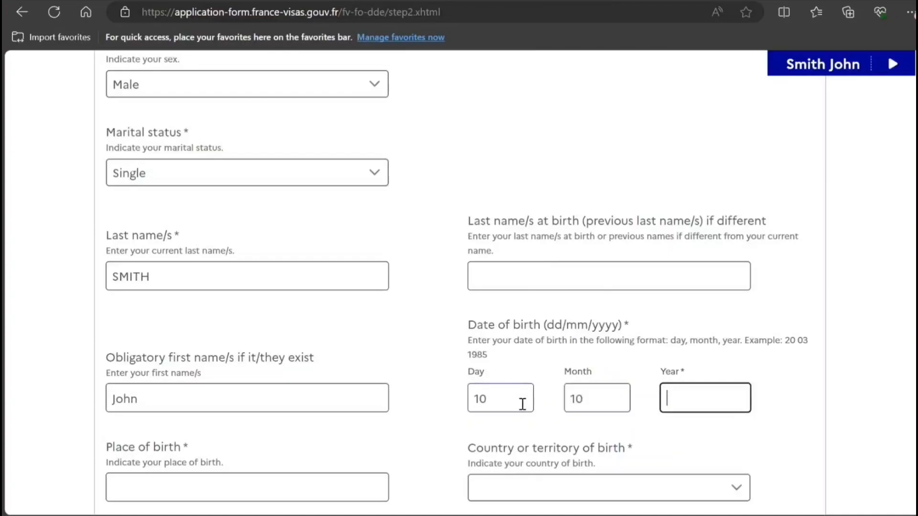
text(1998)
Enter NEW DELHI as place of birth and India as country of birth
click(238, 490)
scroll(239, 491, down, 4)
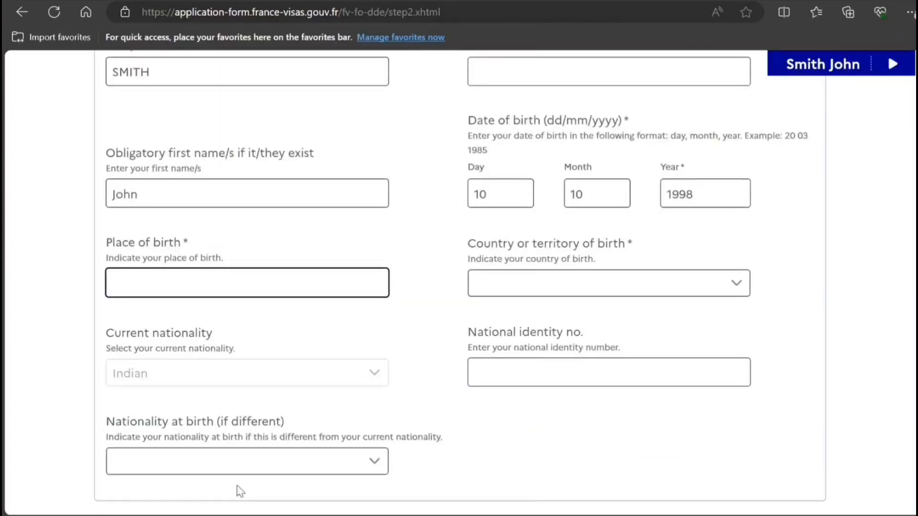
text(NE D)
key(BackSpace)
text(W DELHI)
key(Tab)
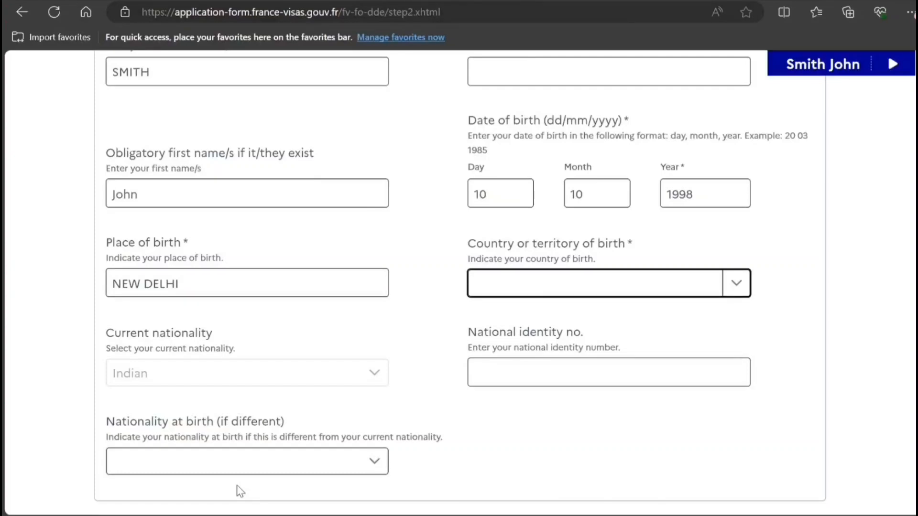
text(India)
Enter the residential address and post code, and set the city to NEW DELHI
scroll(893, 271, down, 5)
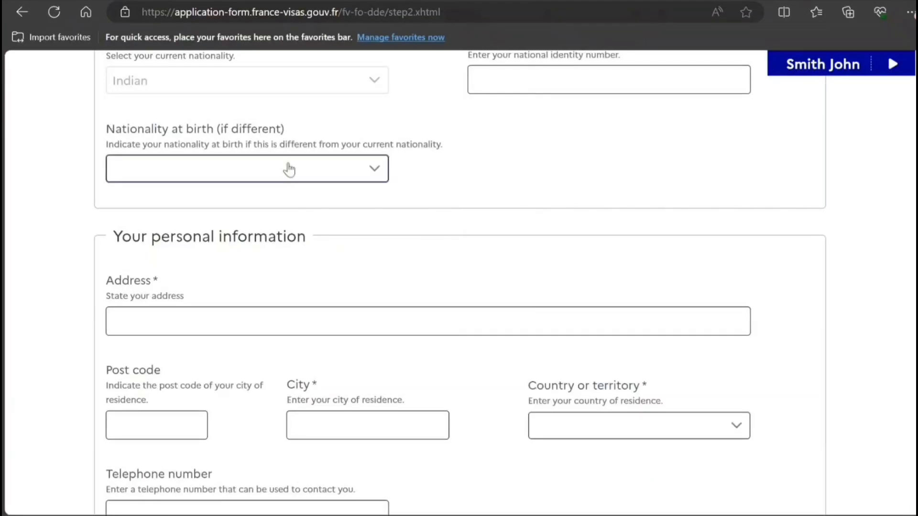
click(203, 327)
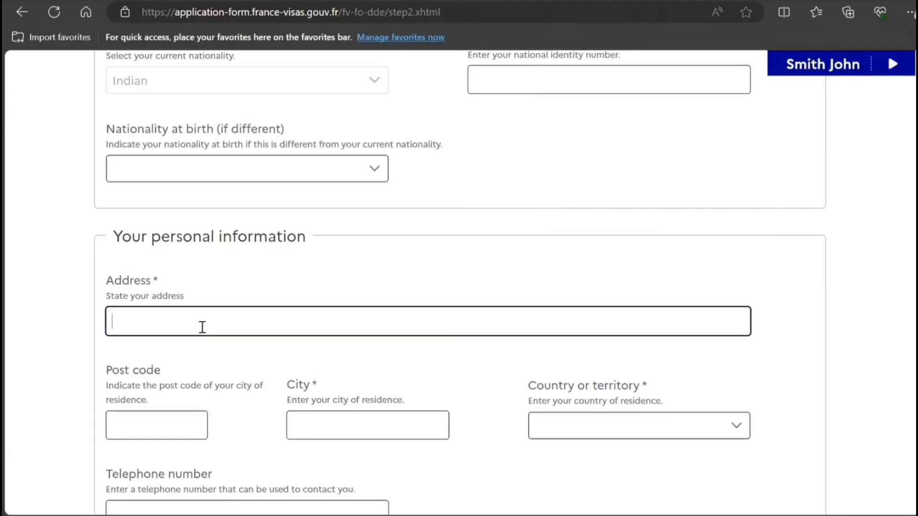
text(6565  HHH FH G VCVCVC)
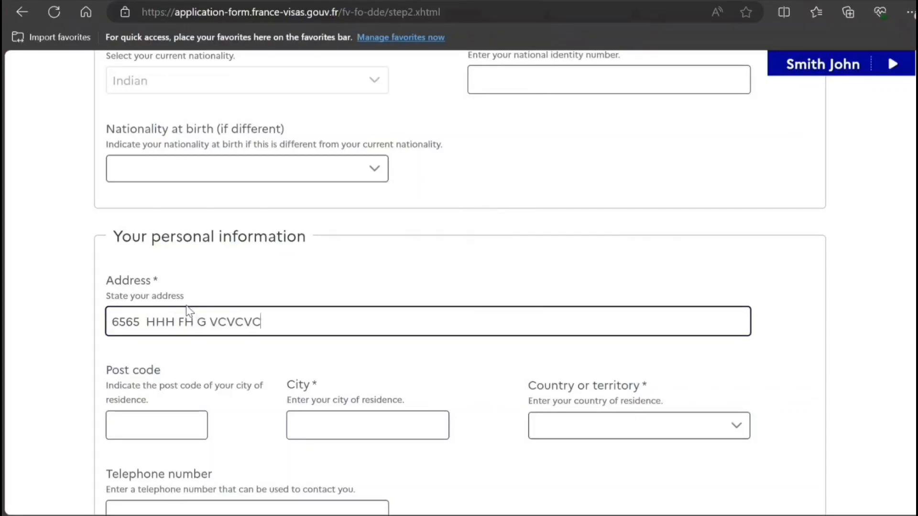
click(146, 432)
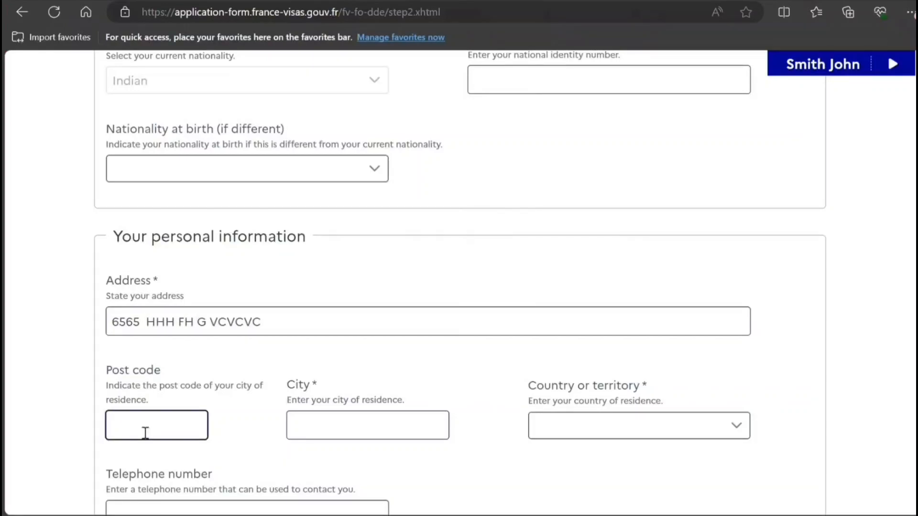
text(878787)
key(Tab)
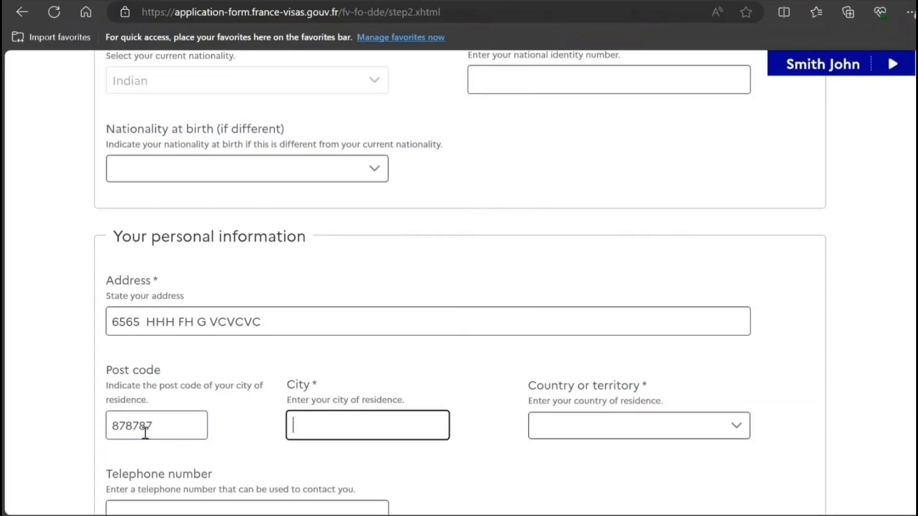
text(NEW DELH)
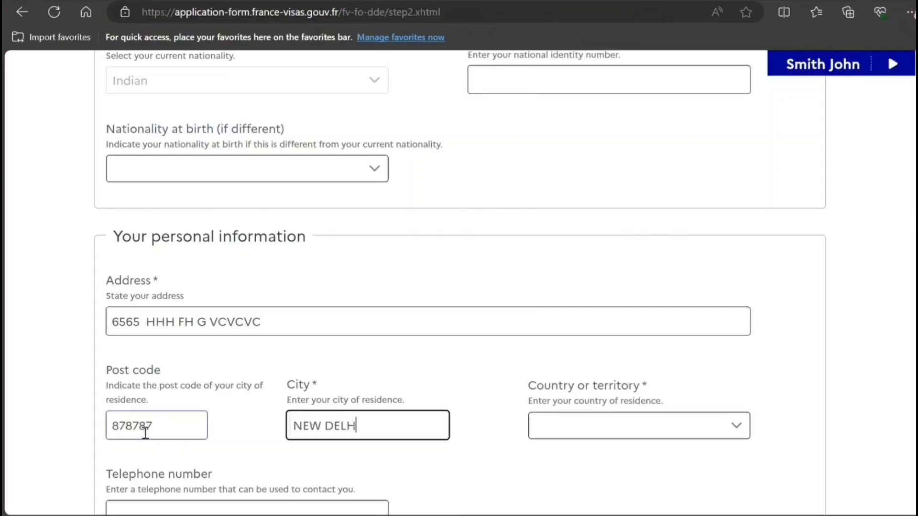
text(I)
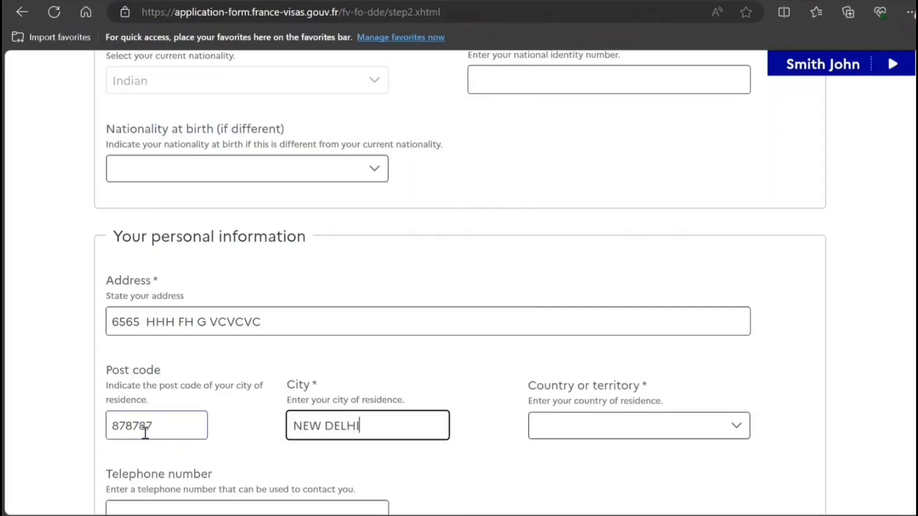
Choose India as the country of residence
click(573, 432)
key(i)
key(i)
key(i)
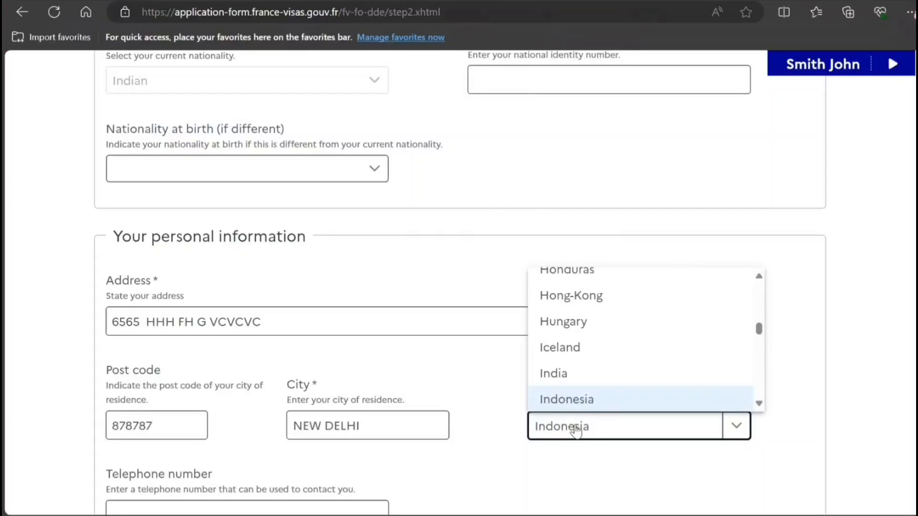
click(566, 373)
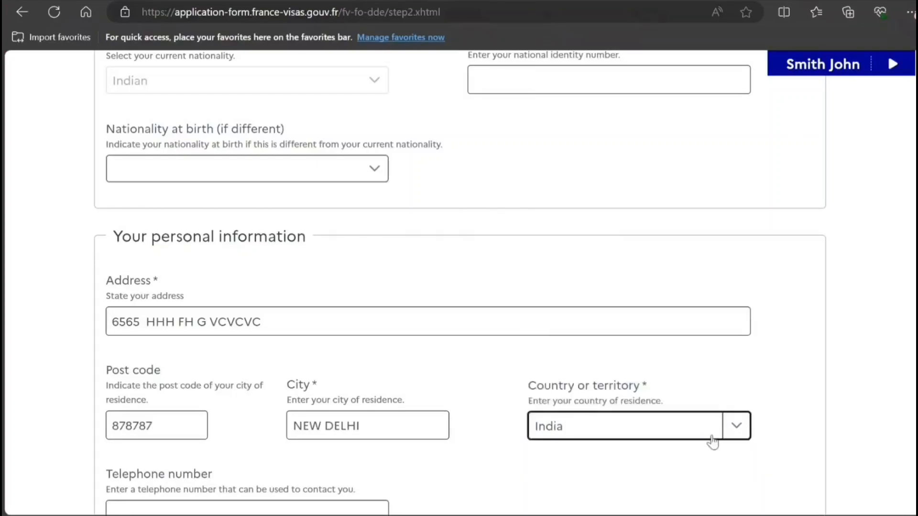
click(619, 507)
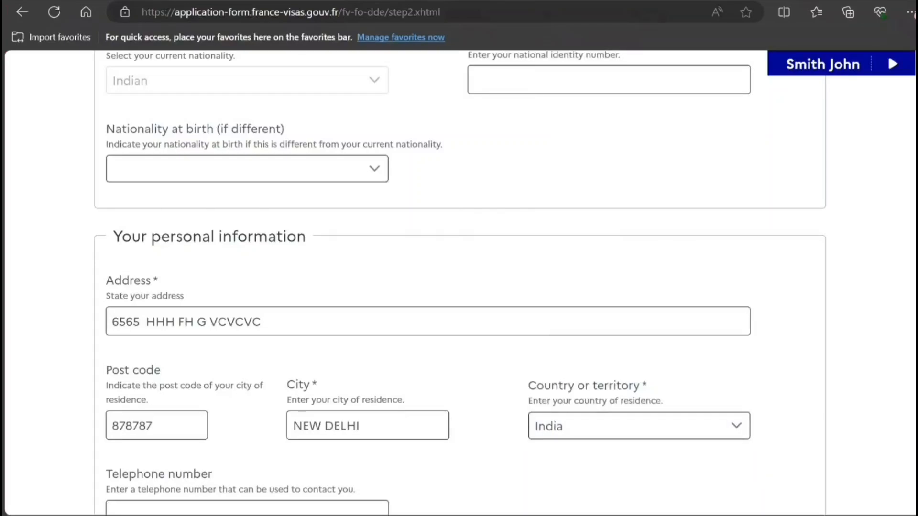
Fill in the applicant's telephone number and email address in the contact fields
scroll(268, 261, down, 5)
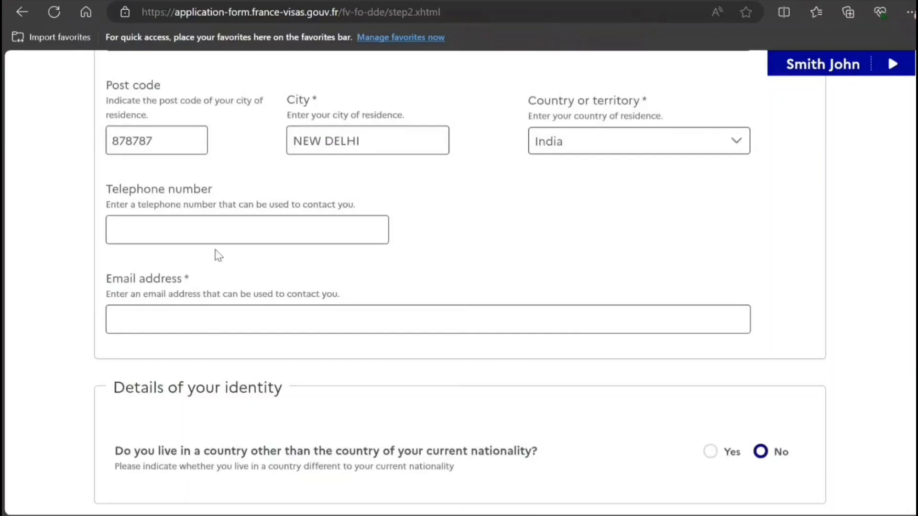
click(212, 228)
text(89898989898989)
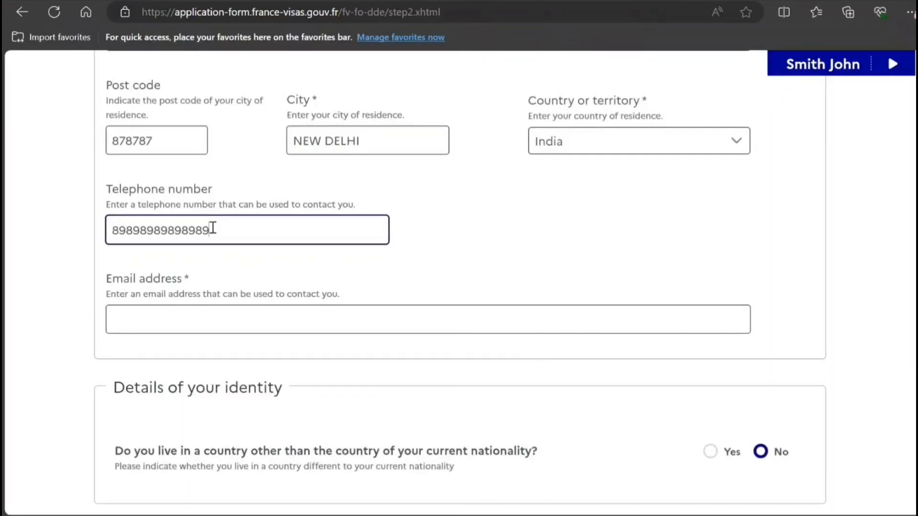
click(155, 326)
text(cccc)
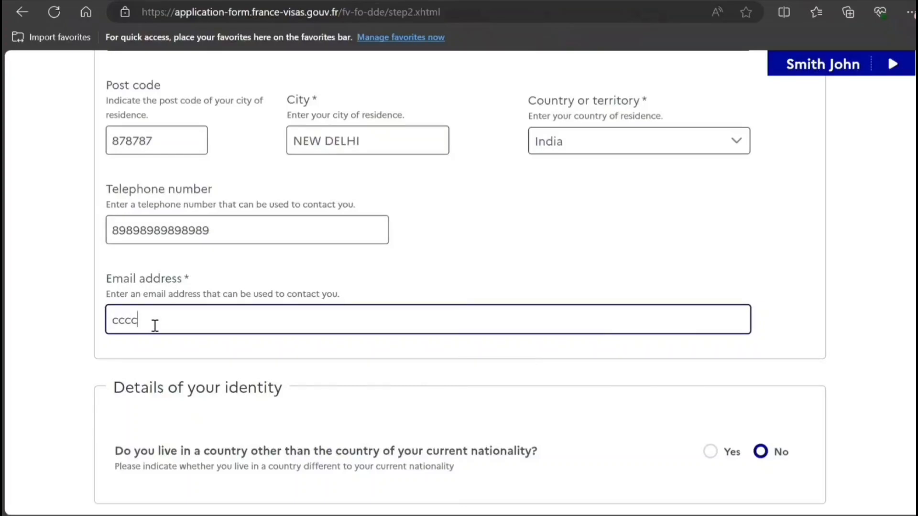
text(cfcfc@dxdxdxd.)
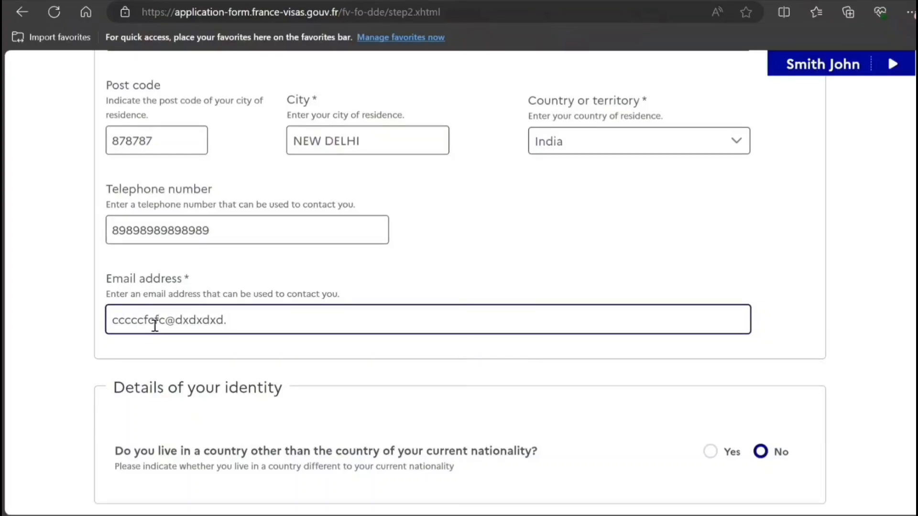
text(ccvvc)
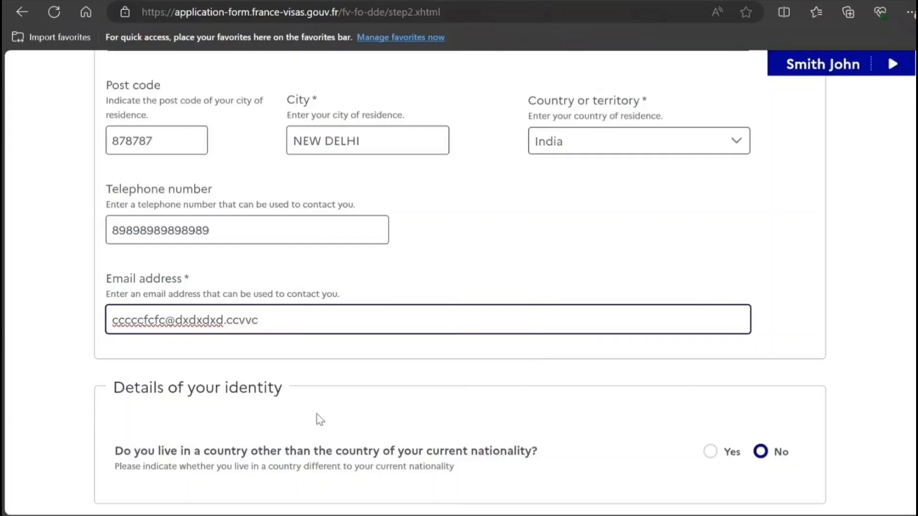
click(320, 420)
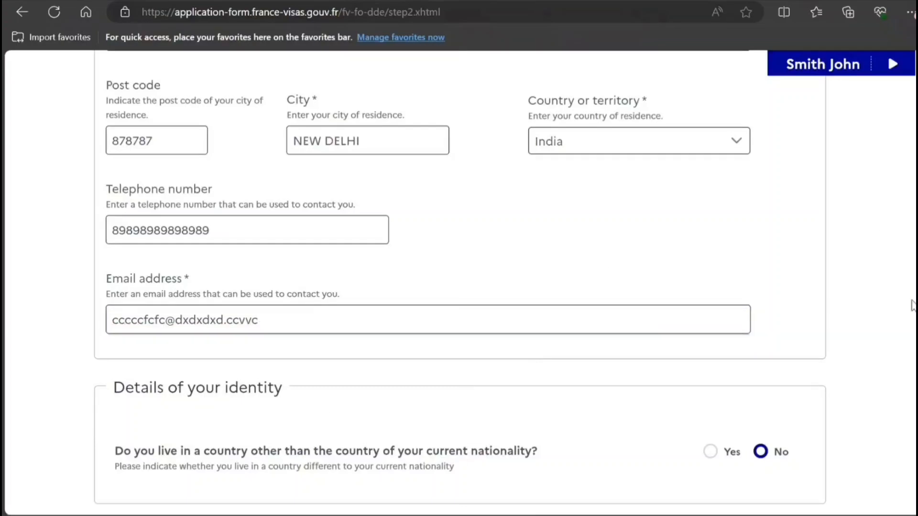
scroll(458, 282, down, 5)
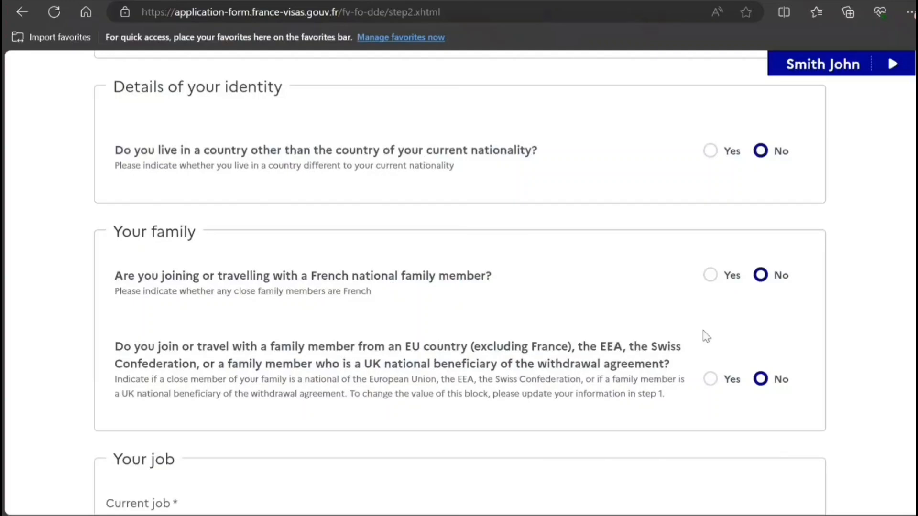
Select Computer engineer as the current job
scroll(459, 282, down, 3)
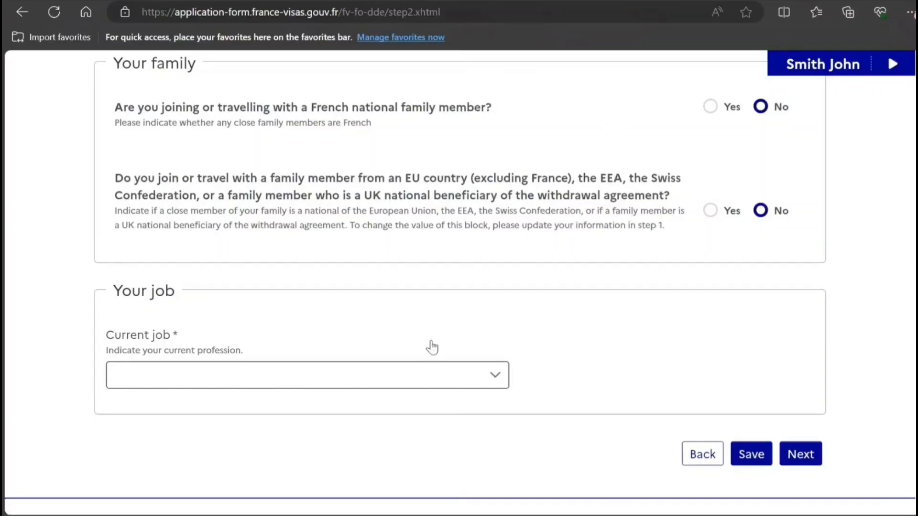
click(443, 385)
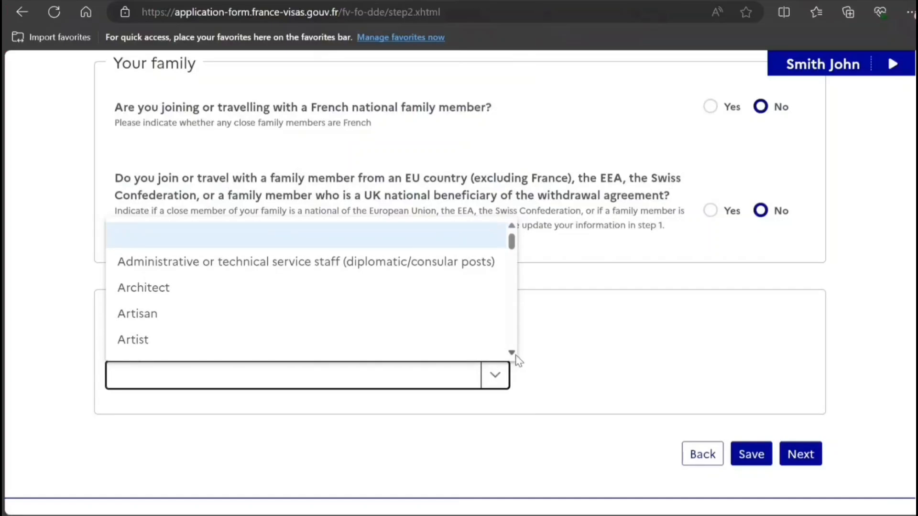
scroll(515, 356, down, 4)
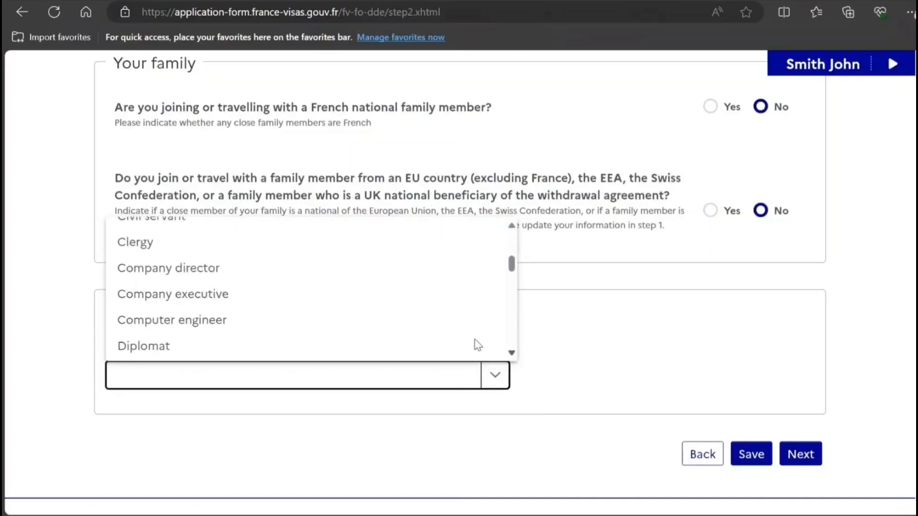
click(210, 325)
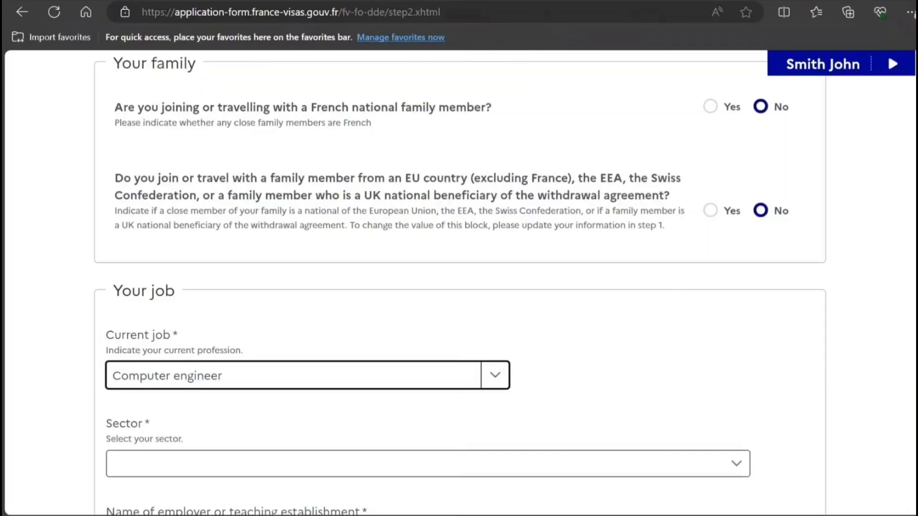
Select Agriculture, forestry and fishery as the employment sector
scroll(715, 285, down, 7)
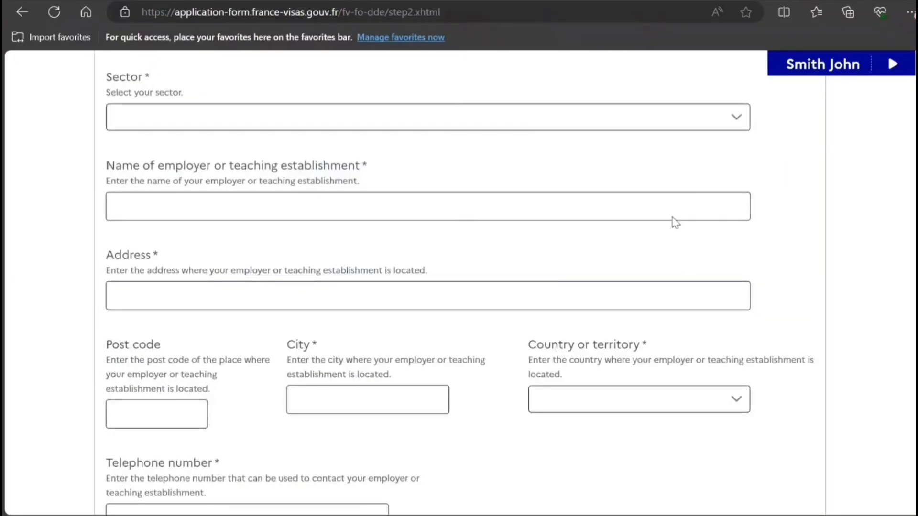
click(636, 128)
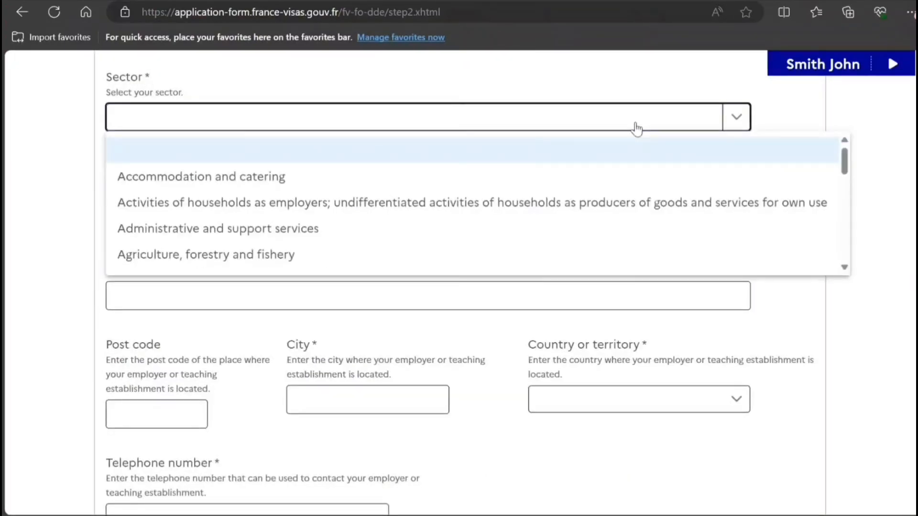
click(610, 267)
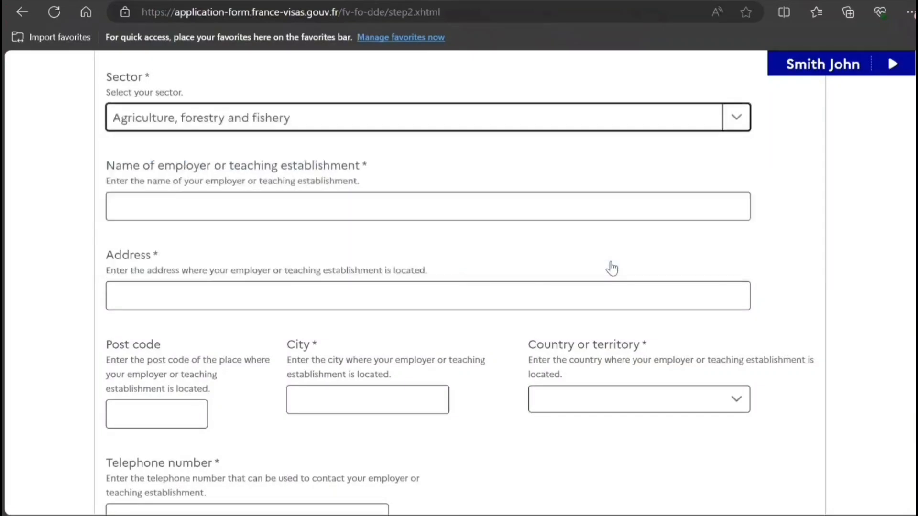
click(241, 214)
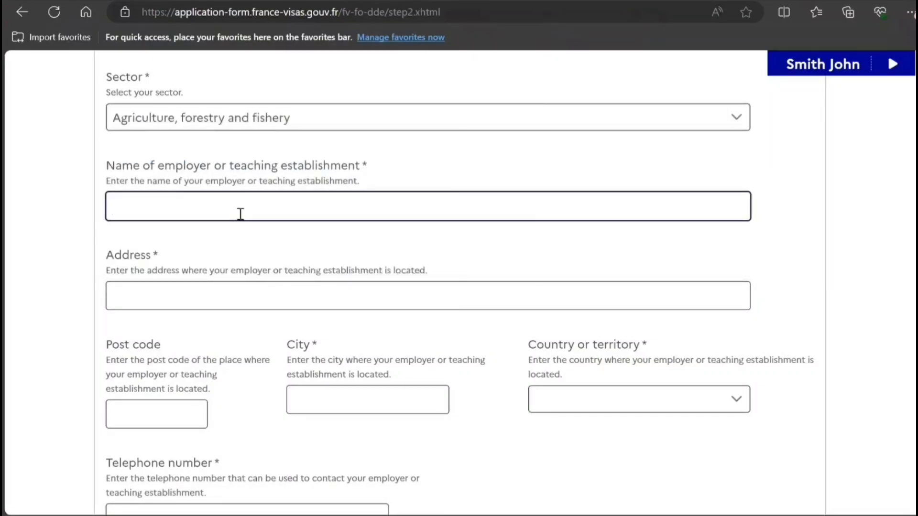
Enter the employer's name, address, post code and city
text(HJJH JH JH)
key(Tab)
text(FD FD V)
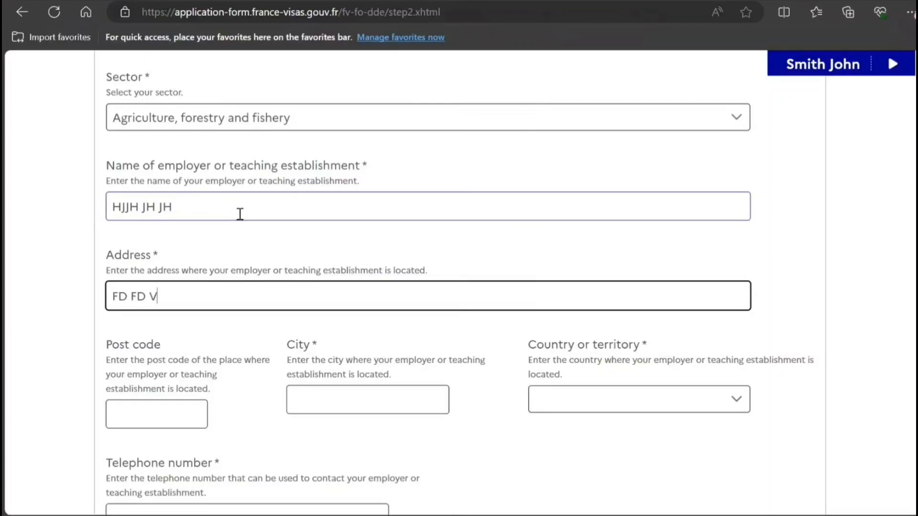
text(54 FGHF)
key(Tab)
text(7878787)
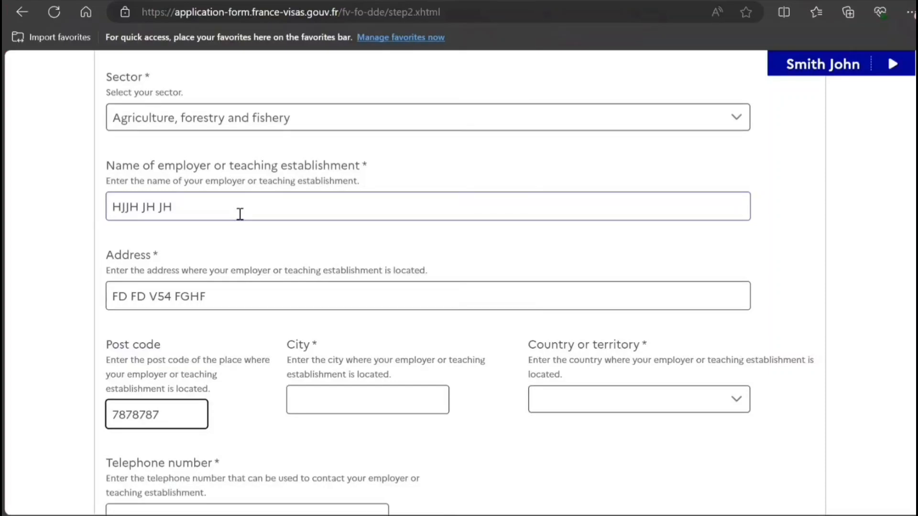
key(Tab)
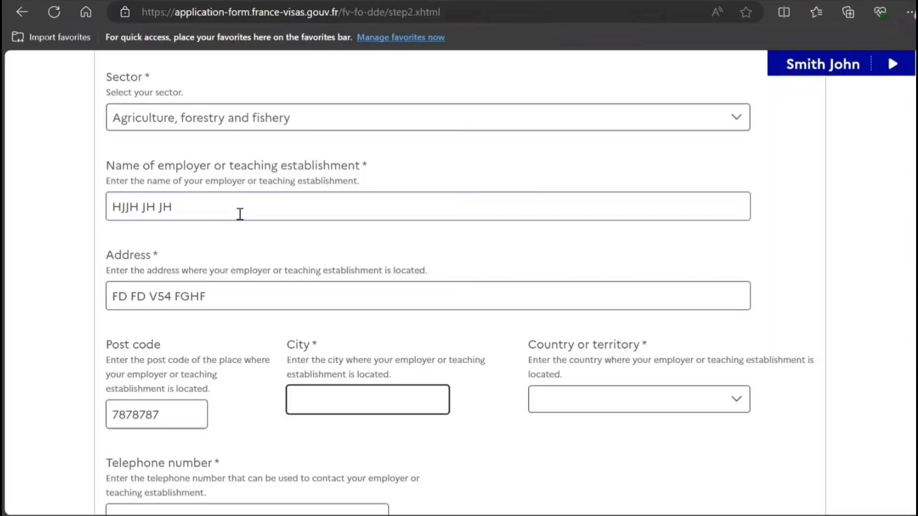
text(V BVVBV BV)
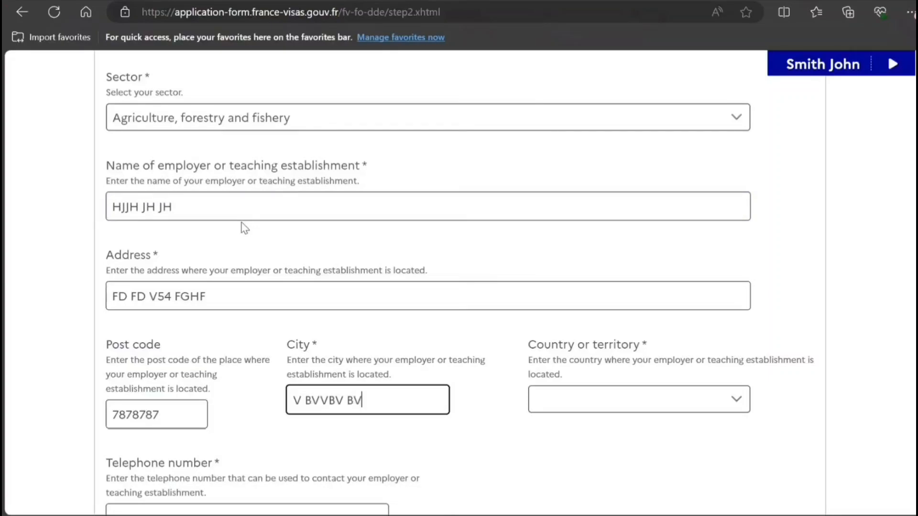
Set the employer's country to India and enter the employer's telephone number
key(Tab)
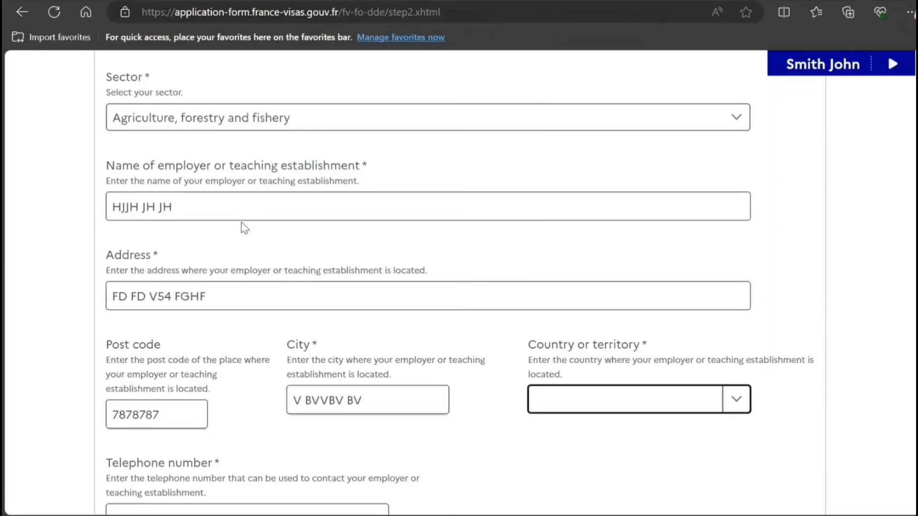
text(in)
key(Tab)
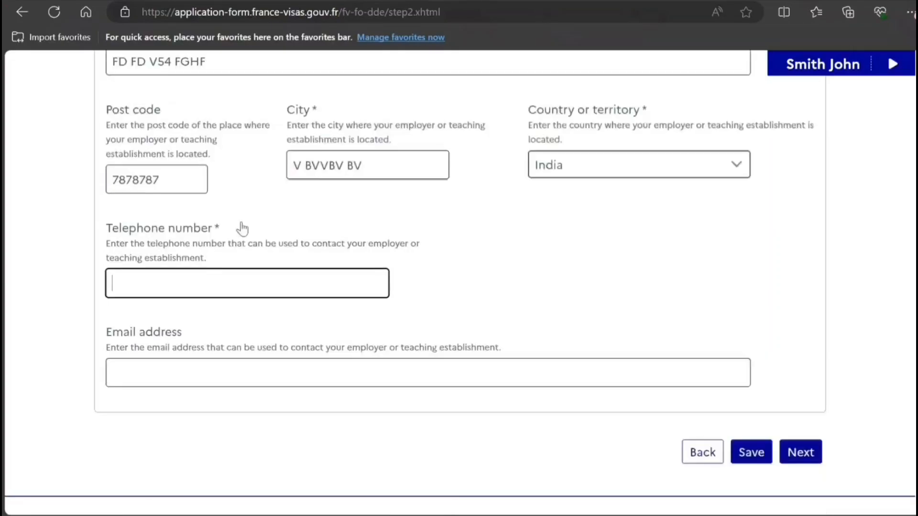
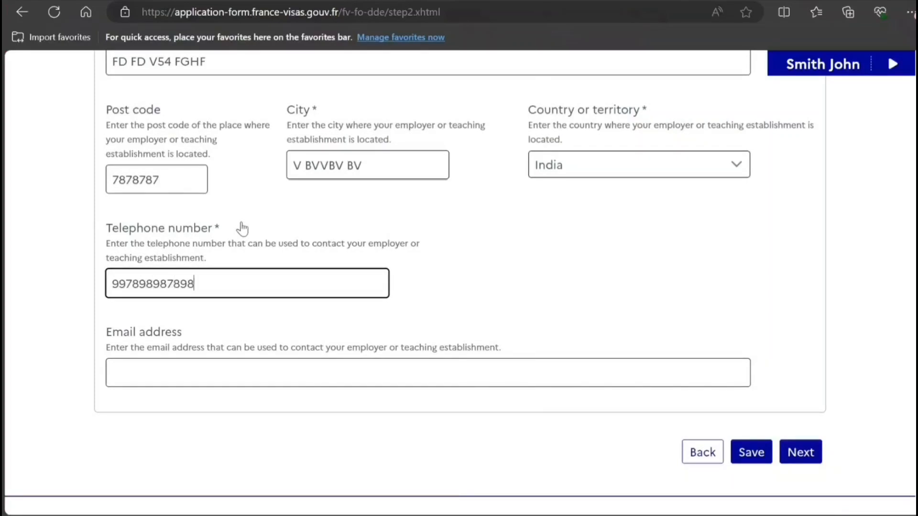
Submit the employer details, then leave both previous-Schengen-visa questions at No and continue to Step 4
click(807, 460)
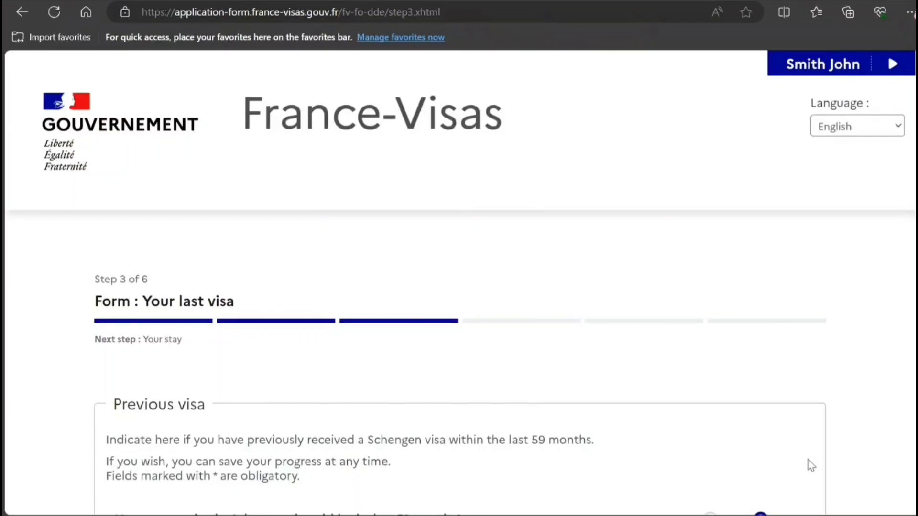
scroll(460, 291, down, 5)
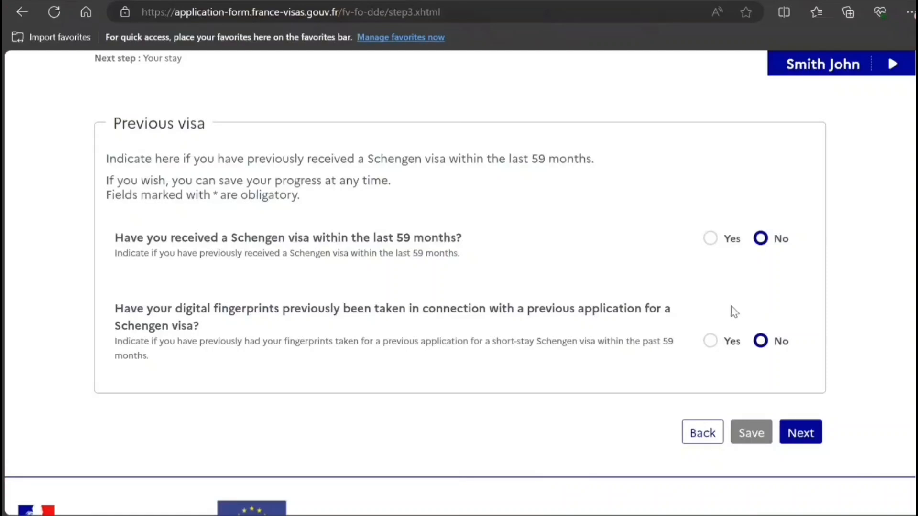
click(790, 432)
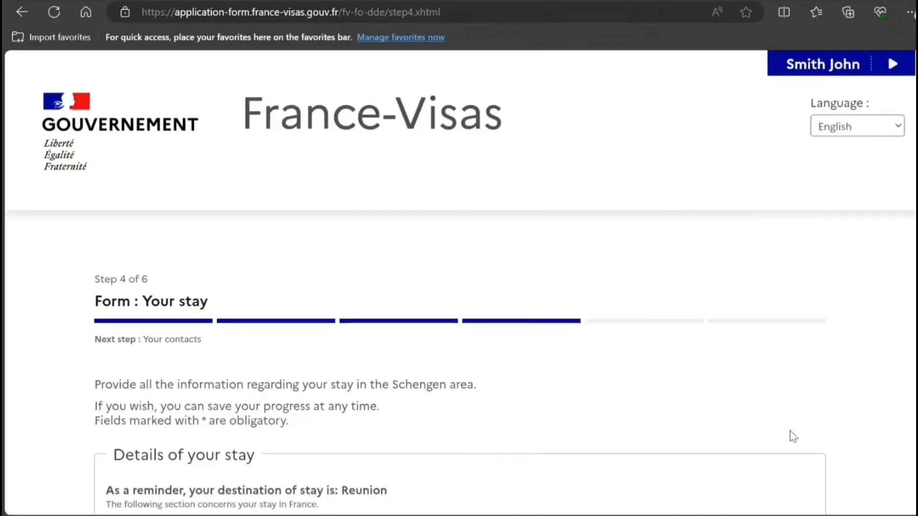
Pick 31 August 2024 as arrival and 30 September 2024 as departure from the calendars
scroll(794, 436, down, 5)
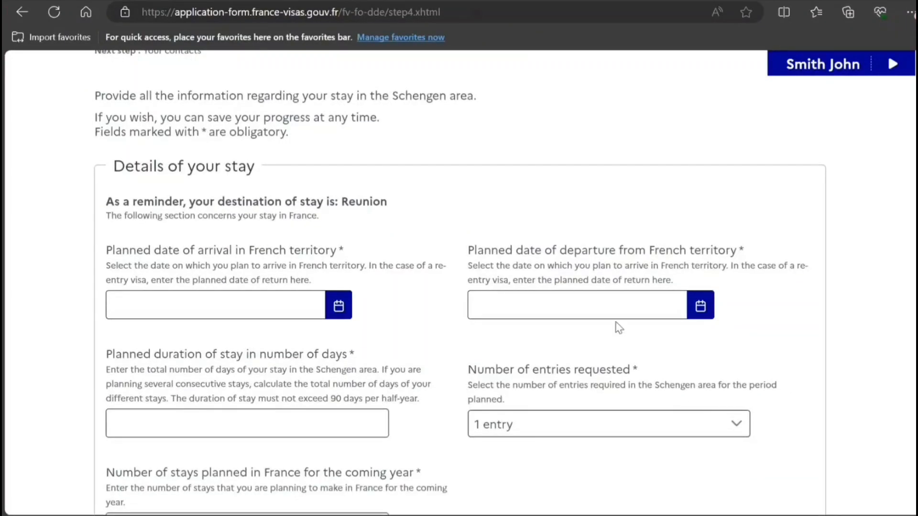
click(339, 308)
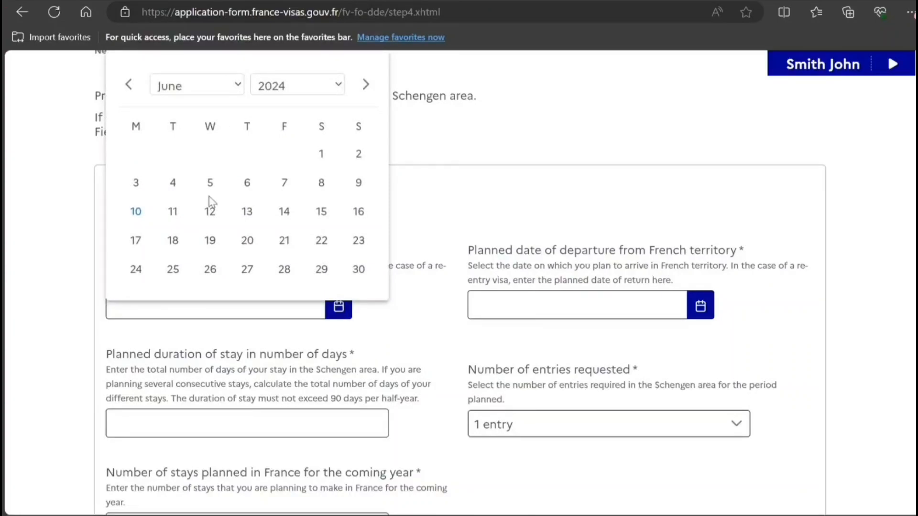
scroll(202, 221, down, 2)
click(320, 270)
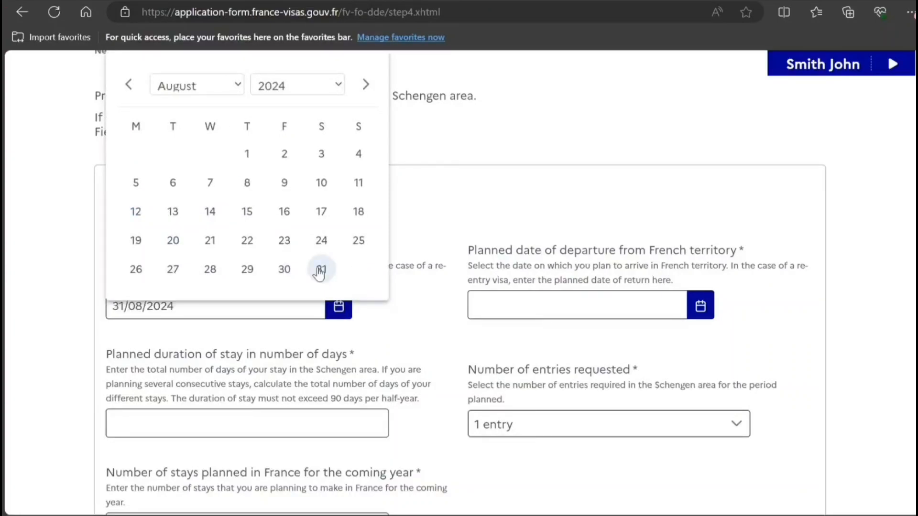
click(700, 305)
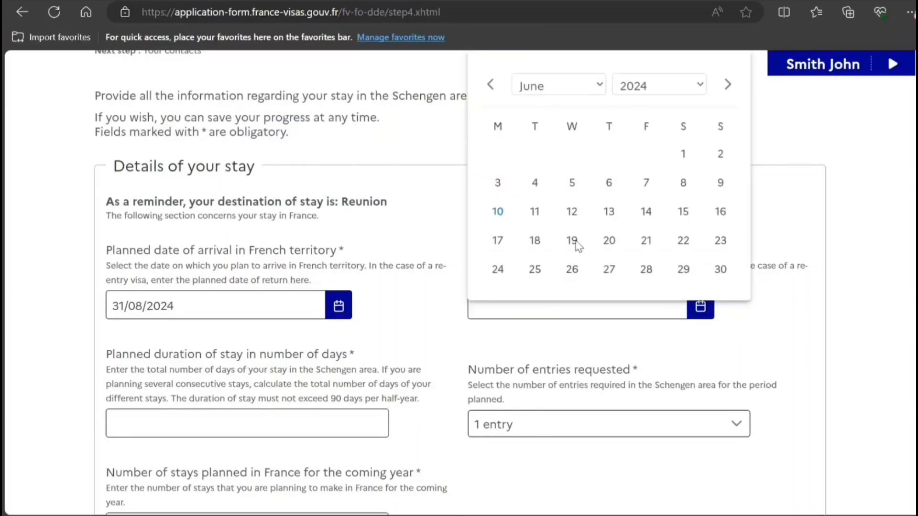
click(575, 241)
click(498, 298)
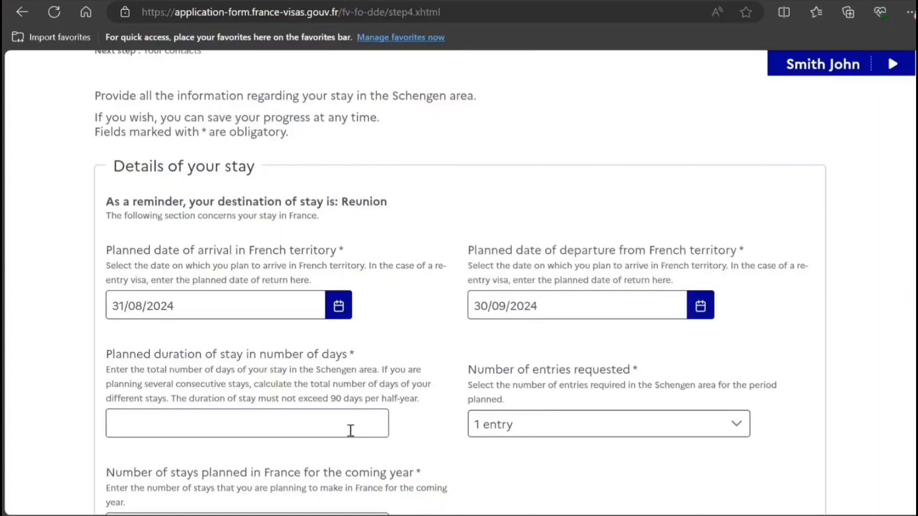
click(200, 422)
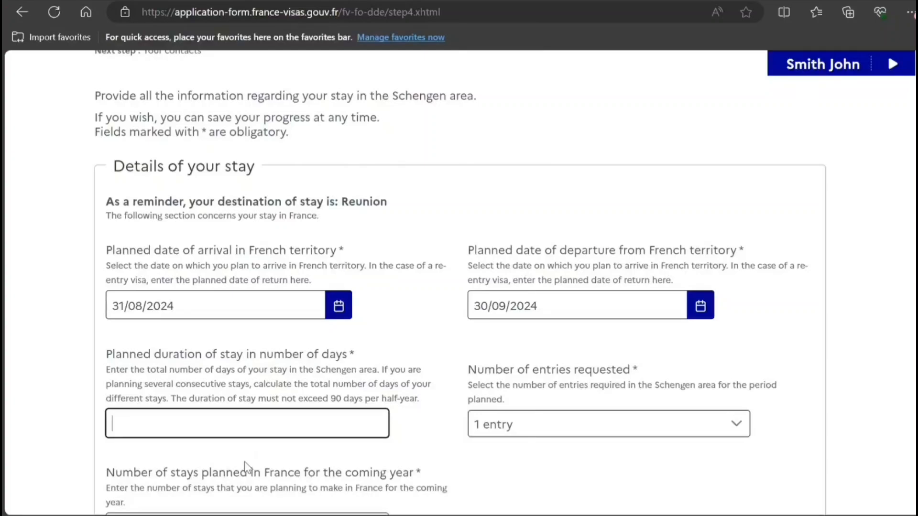
Enter a stay duration of 30 days and 0 planned stays for the coming year
click(242, 489)
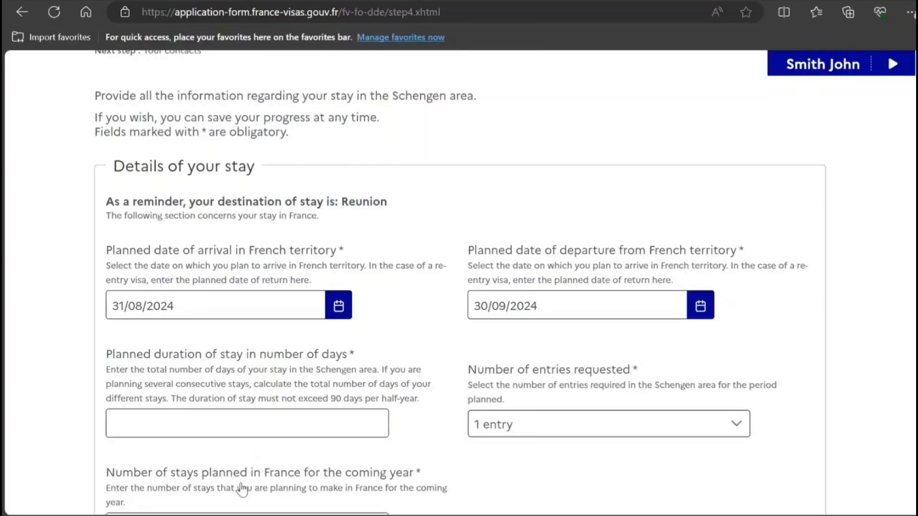
click(158, 432)
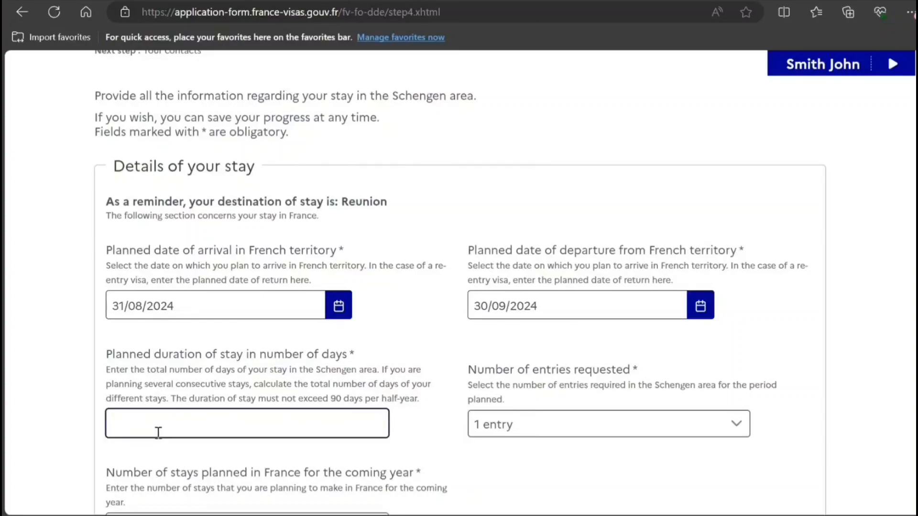
text(30)
scroll(526, 304, down, 4)
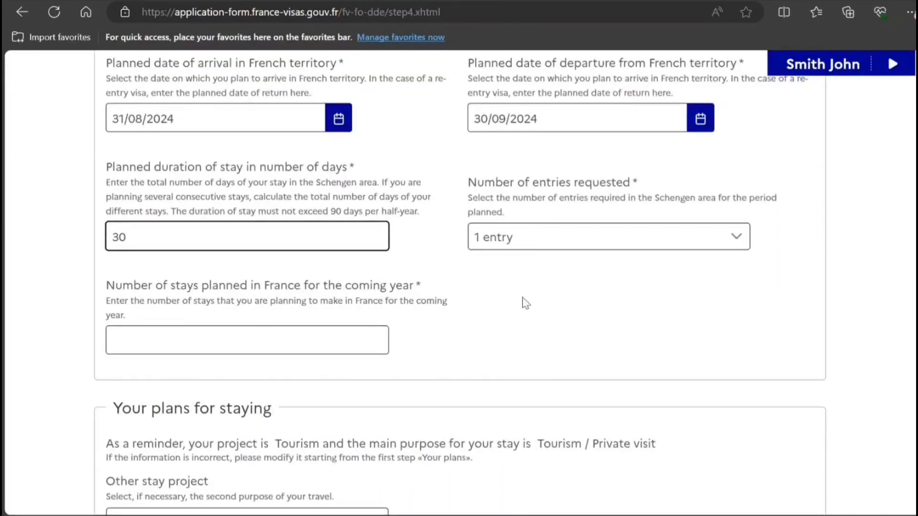
click(329, 343)
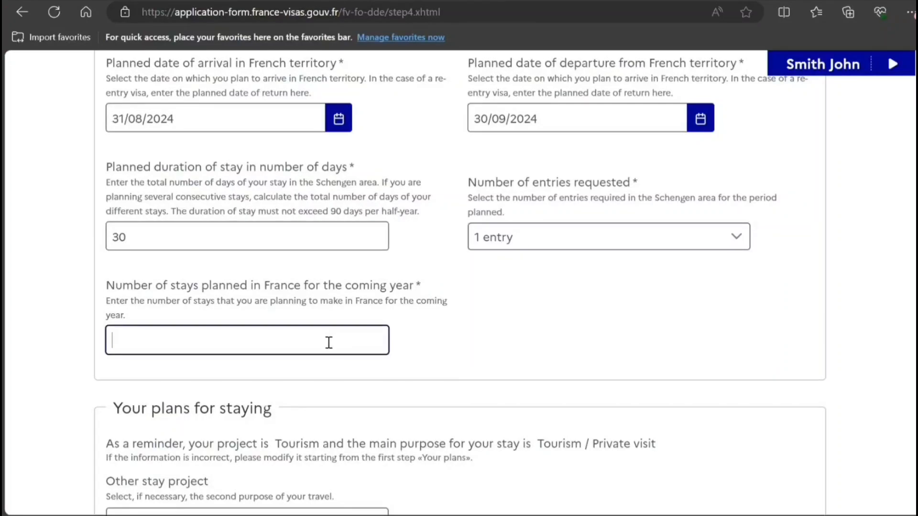
text(0)
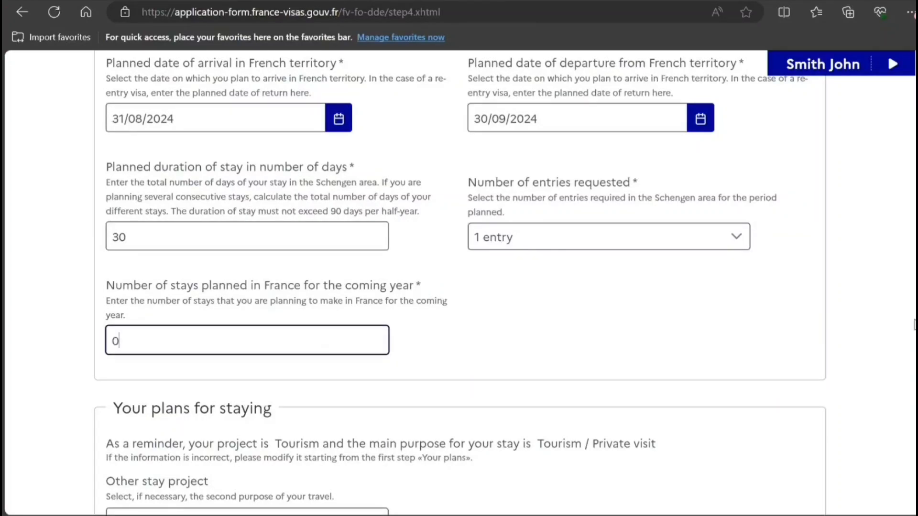
Choose Tourism as the other stay project
scroll(623, 267, down, 3)
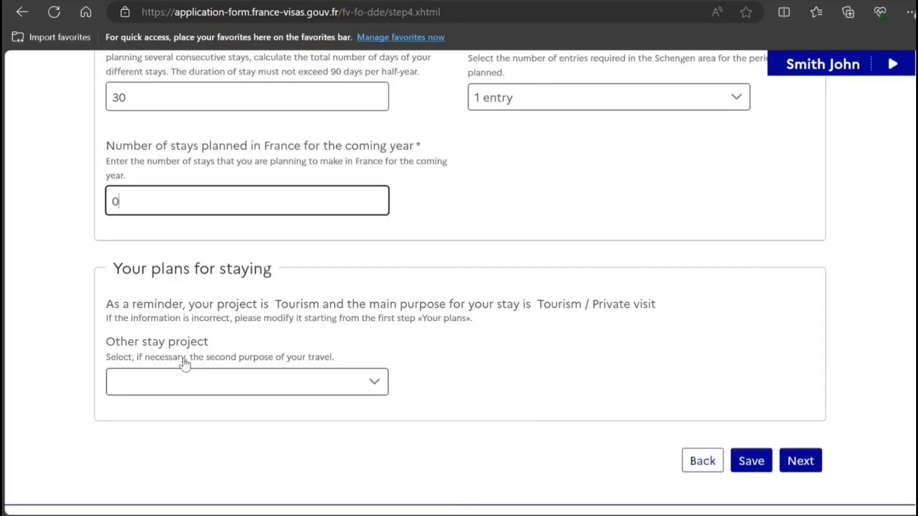
click(111, 368)
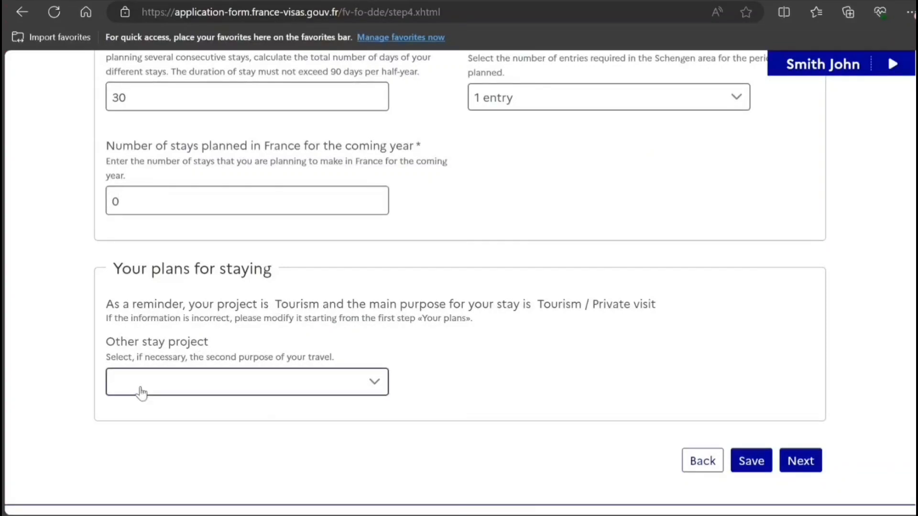
click(161, 380)
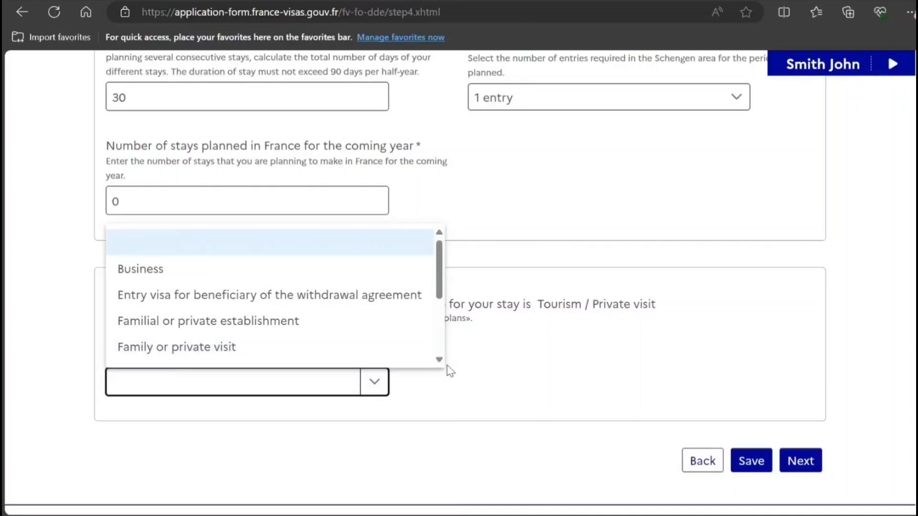
scroll(442, 368, down, 4)
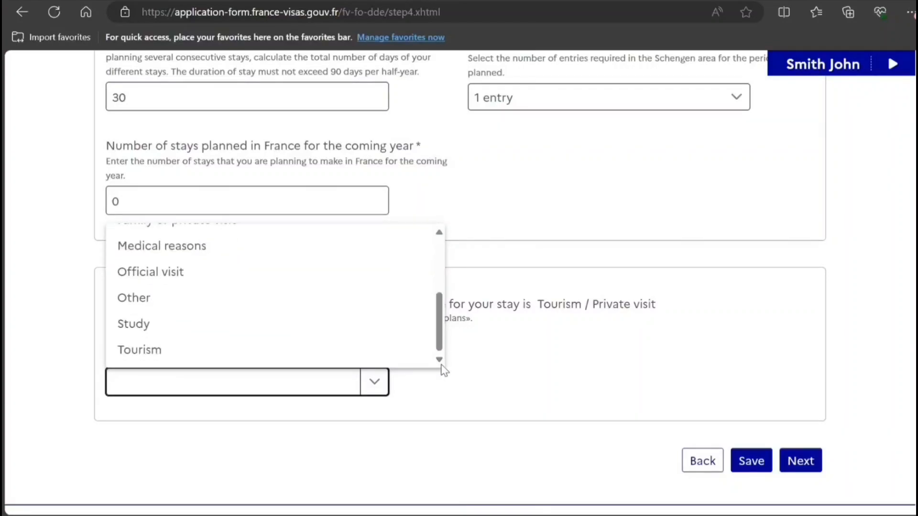
click(336, 349)
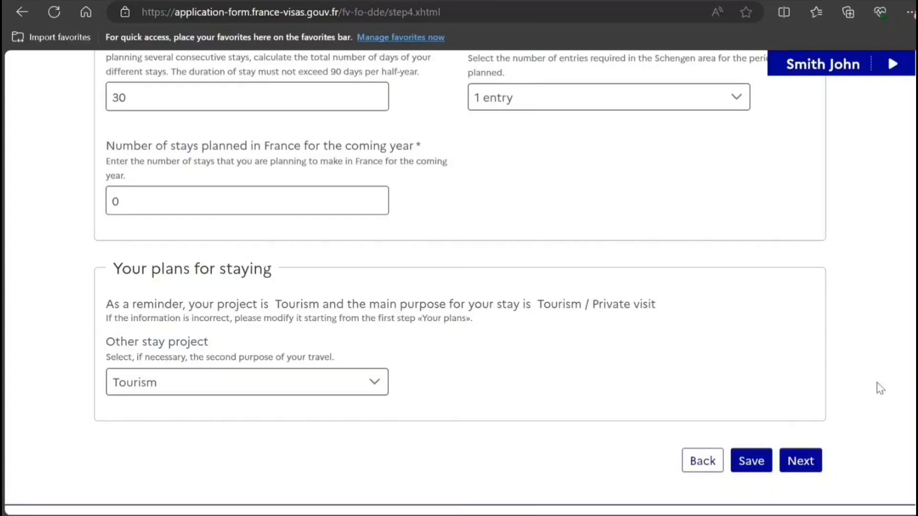
Submit the stay details and tick 'My hotel or place of accommodation' on Step 5
click(805, 466)
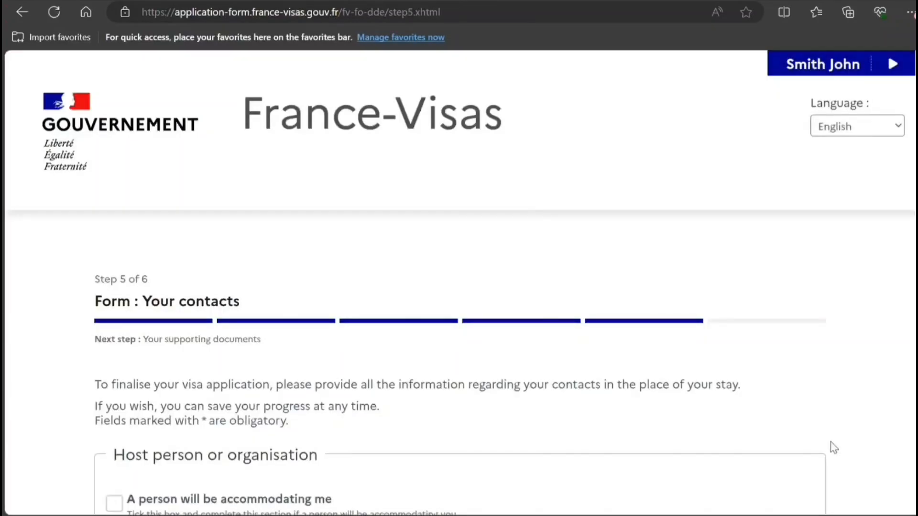
scroll(298, 345, down, 5)
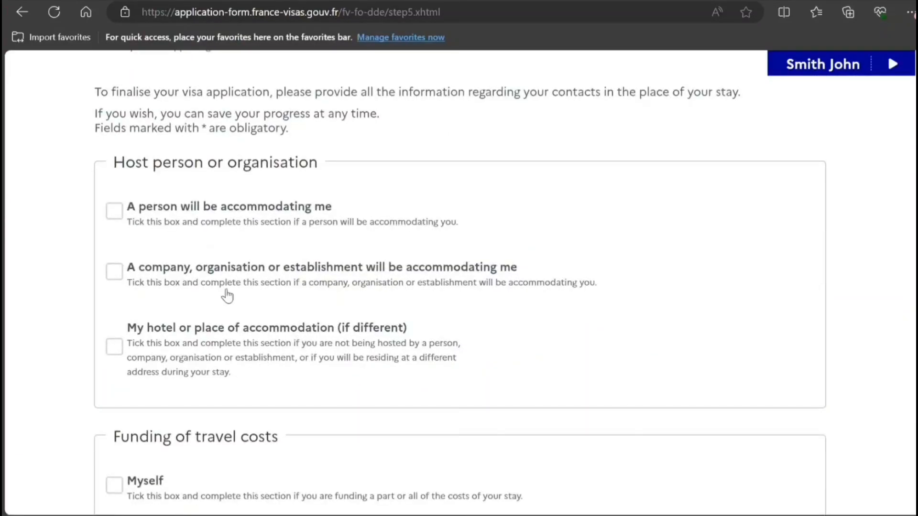
click(115, 348)
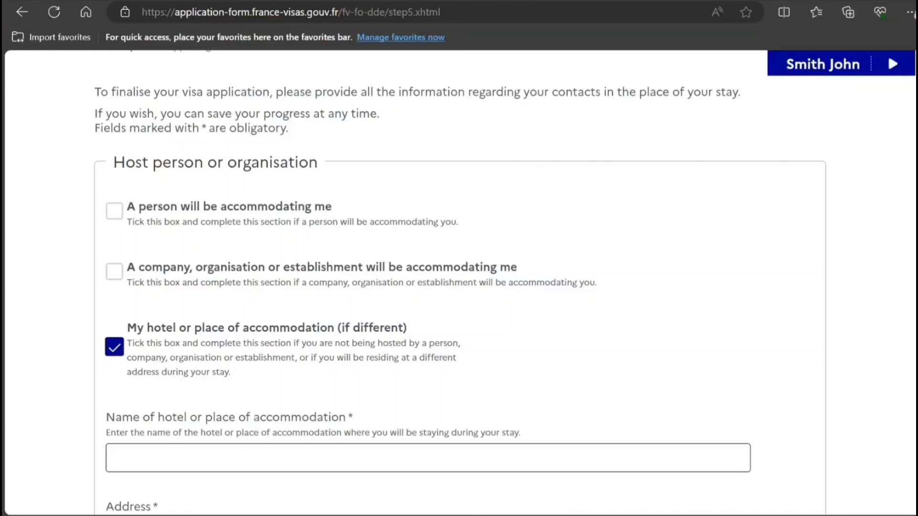
Enter the accommodation's name, address and post code
drag(916, 253, 916, 334)
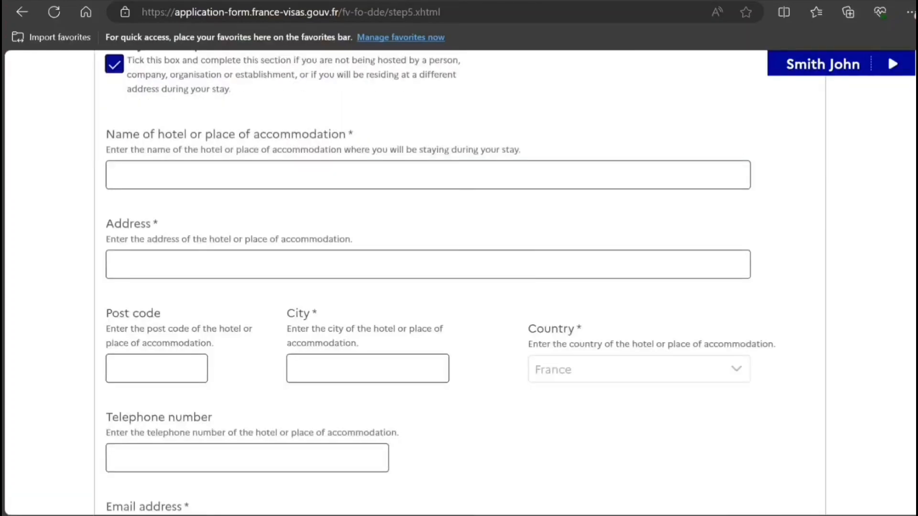
click(303, 174)
text(KJJJH HJ  )
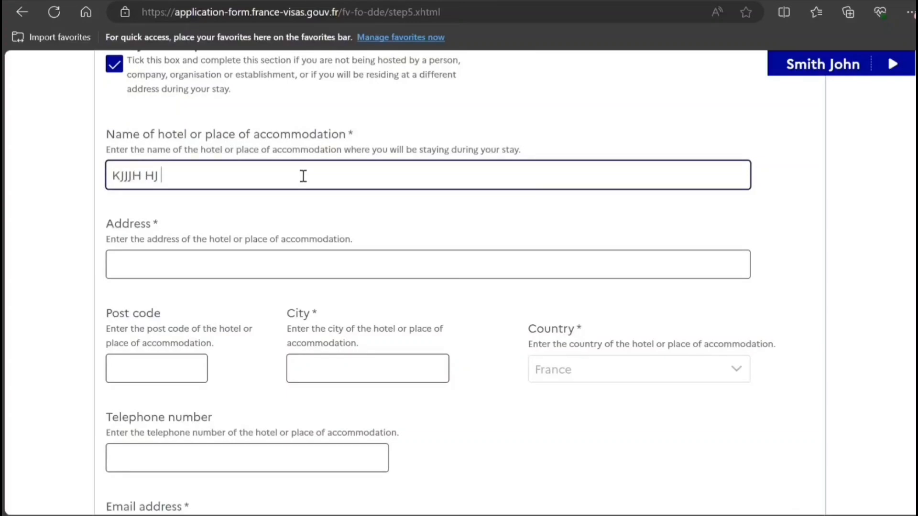
text(NNB)
key(Tab)
text(6)
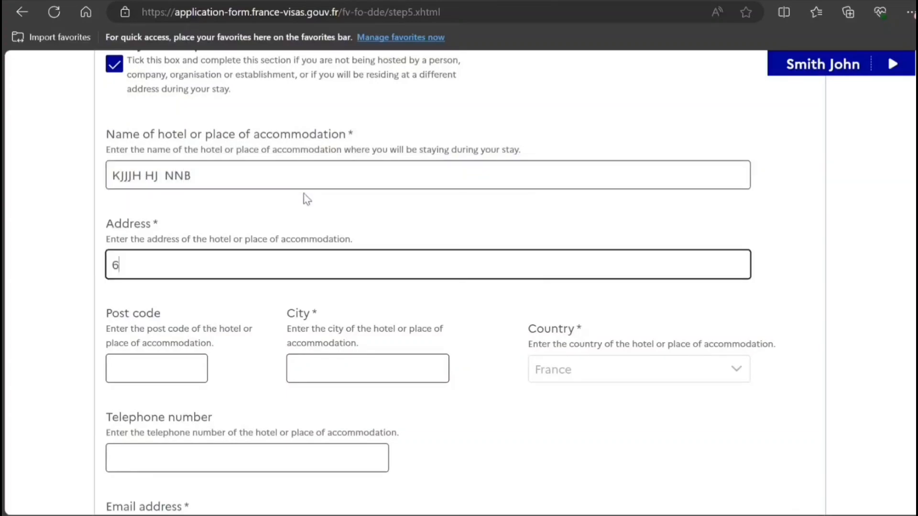
text(6G G GGF)
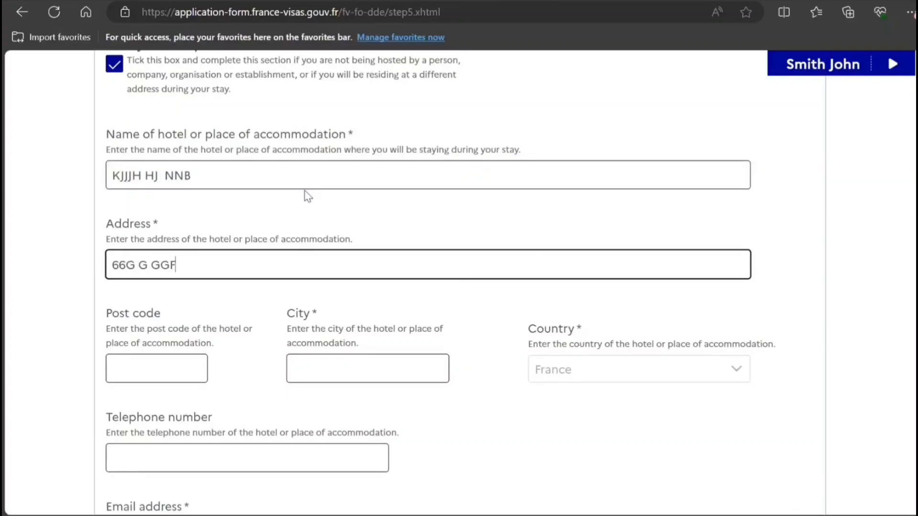
text(G)
key(Tab)
text(6)
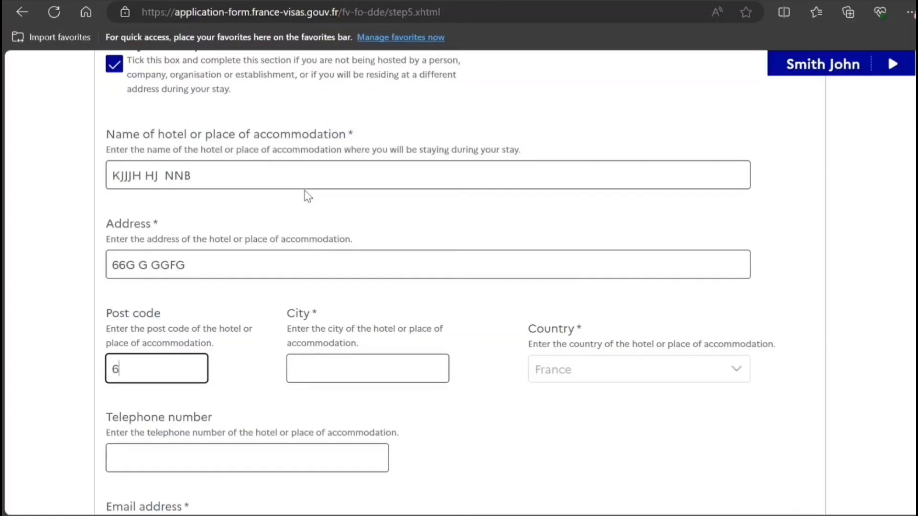
text(7676767)
Enter the accommodation's city, telephone number and email address
key(Tab)
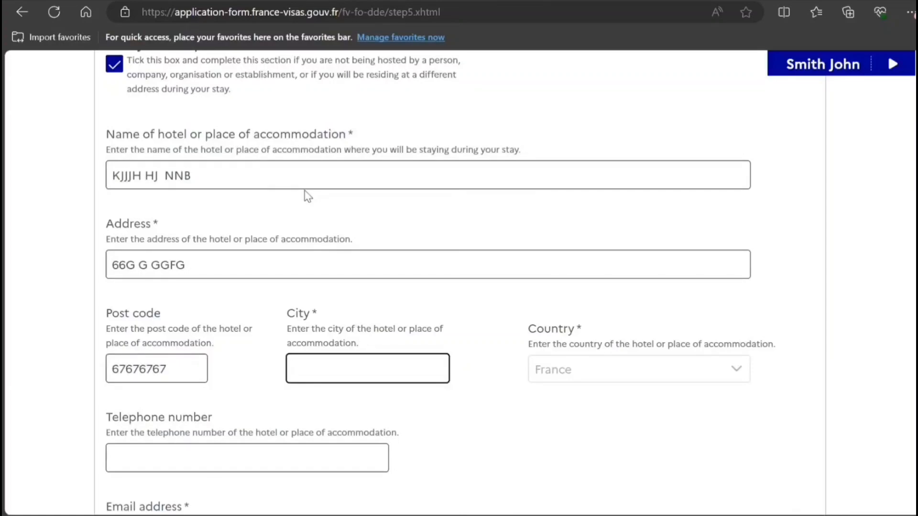
text(G B C FF)
key(Tab)
text(6)
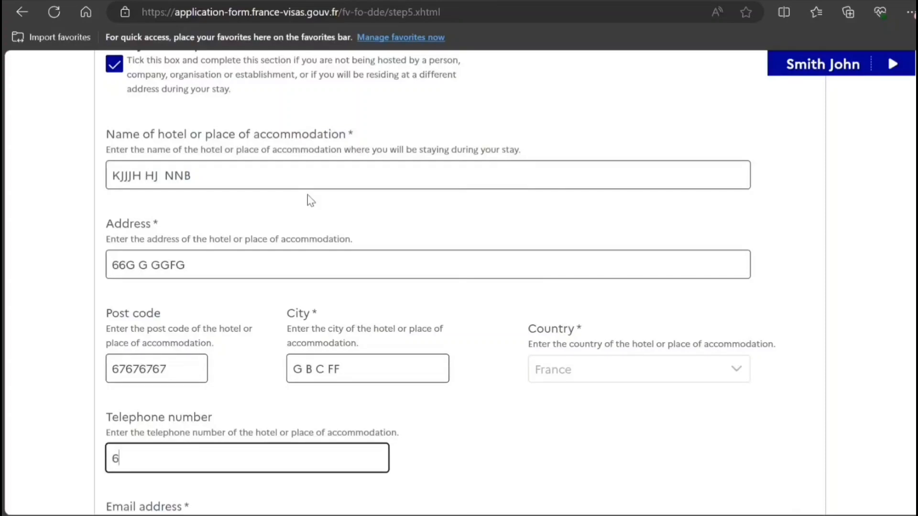
text(78908765789)
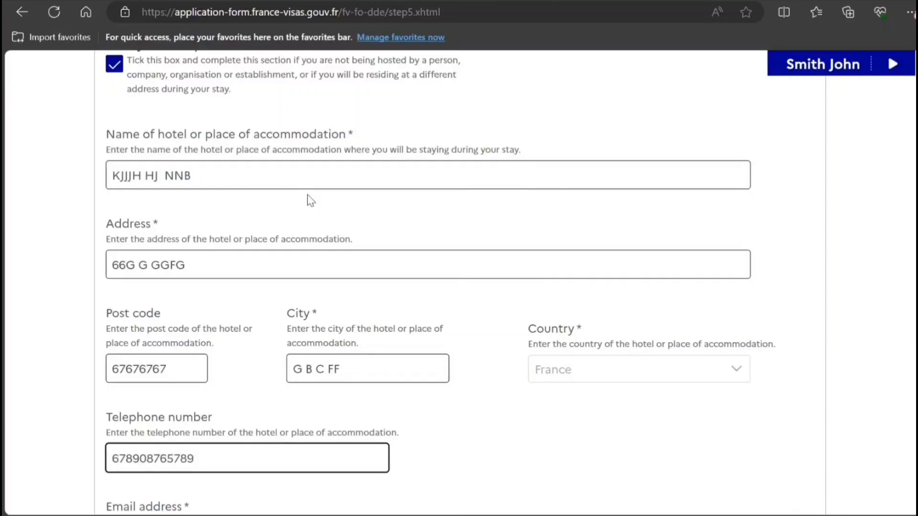
key(Tab)
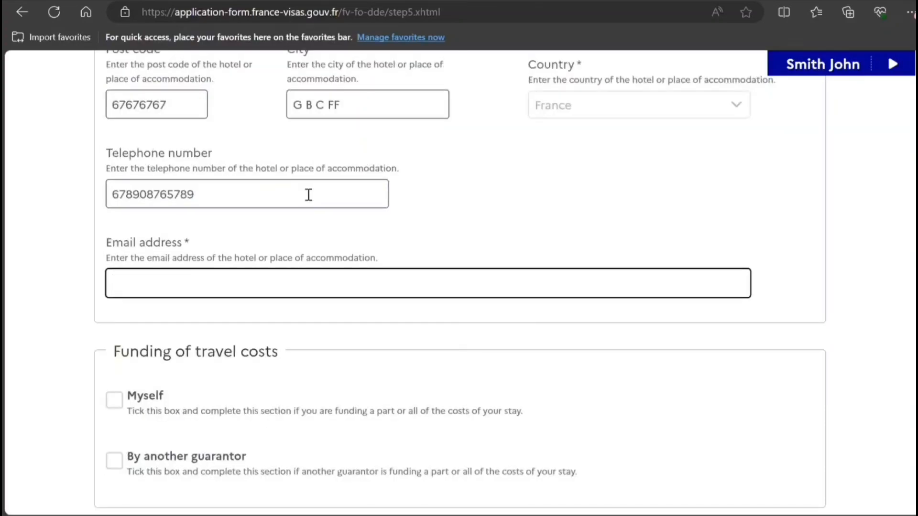
text(GHGHGHH)
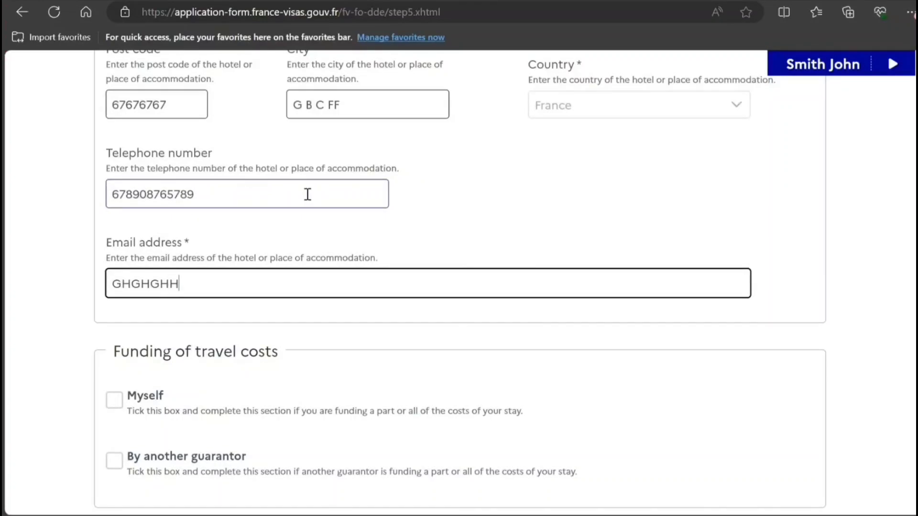
text(G@GFCGVHBJLKNVFC)
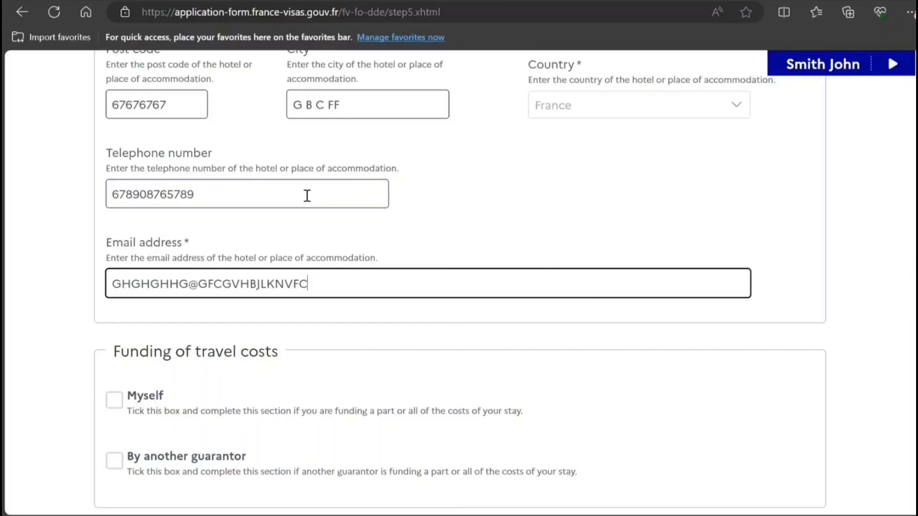
text(.VBBVBV)
key(Tab)
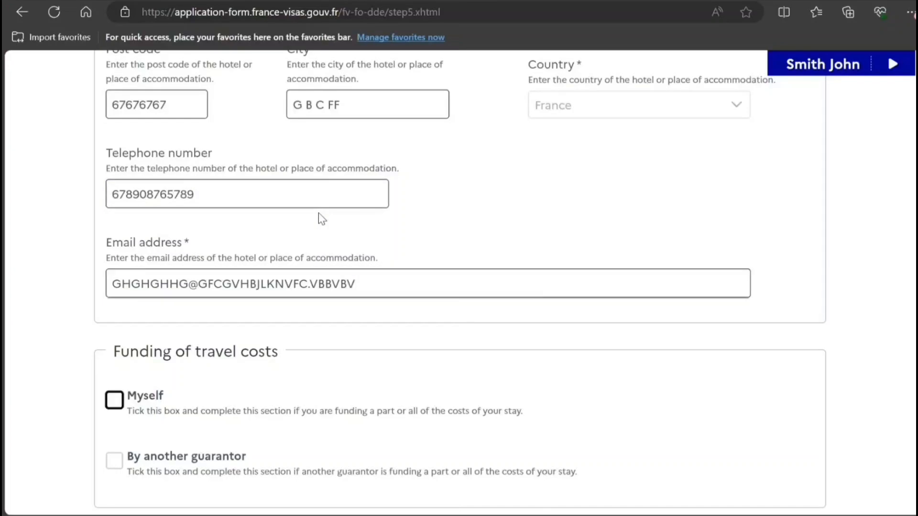
Tick Myself as funder with prepaid accommodation, credit card, cash and traveller's cheques, then submit
click(116, 405)
scroll(459, 286, down, 3)
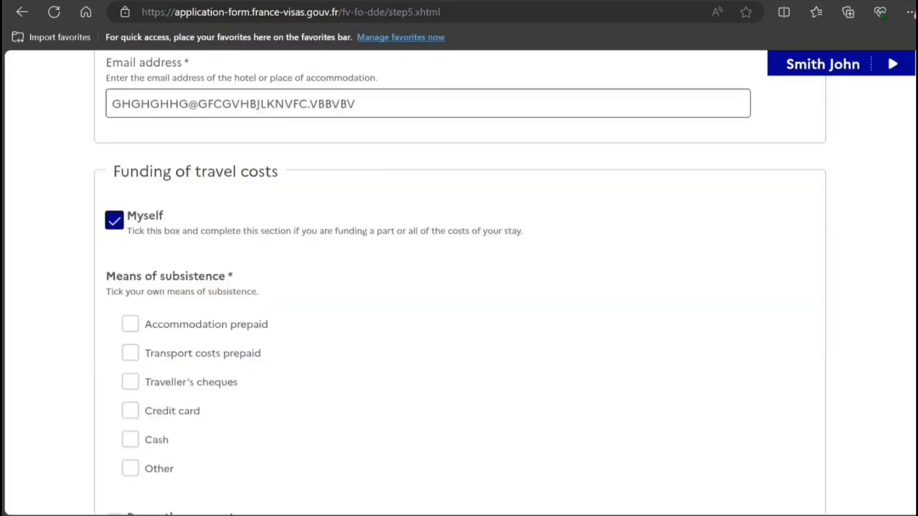
scroll(459, 287, down, 3)
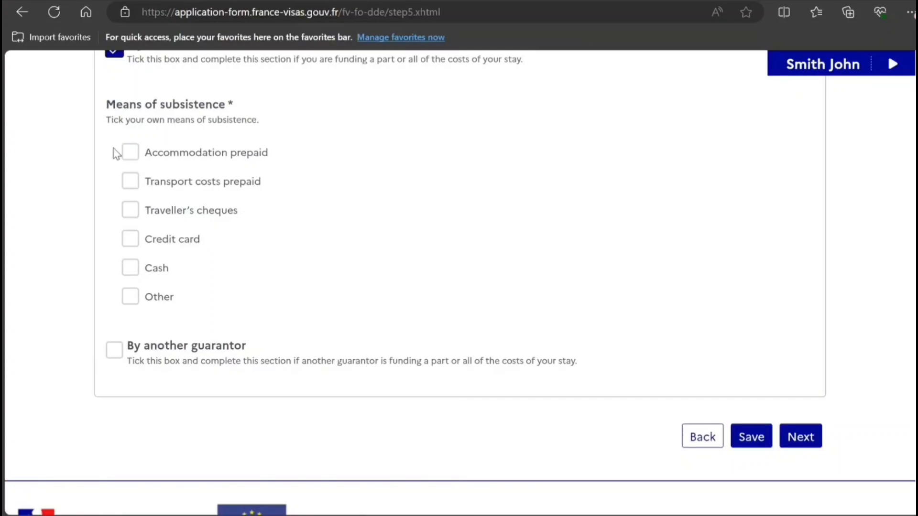
click(130, 152)
click(129, 239)
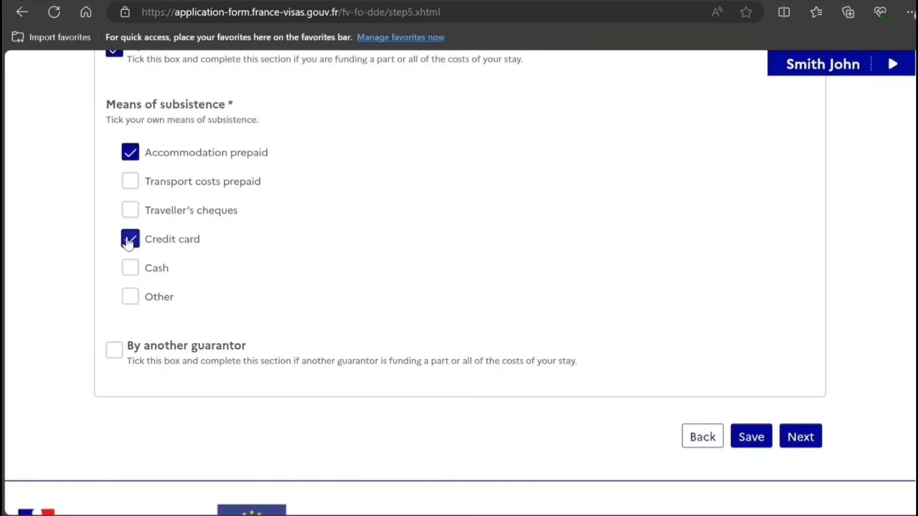
click(129, 272)
click(130, 213)
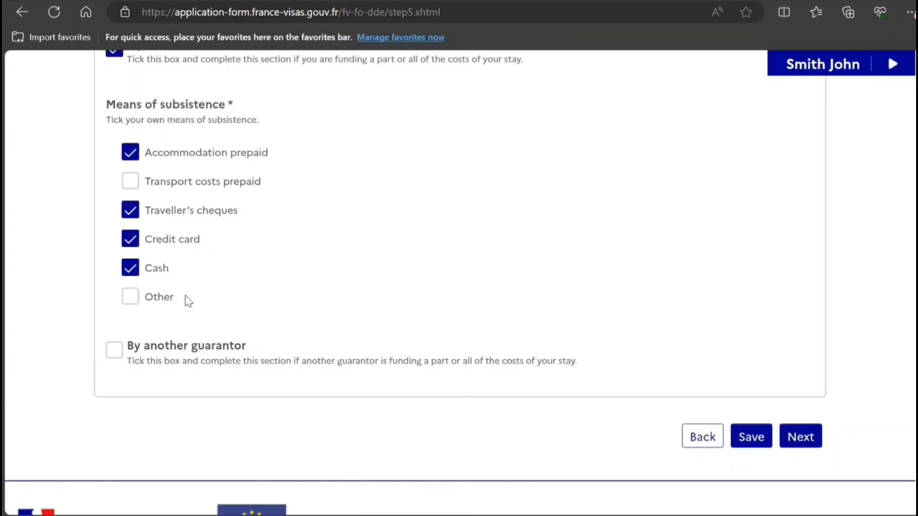
click(799, 434)
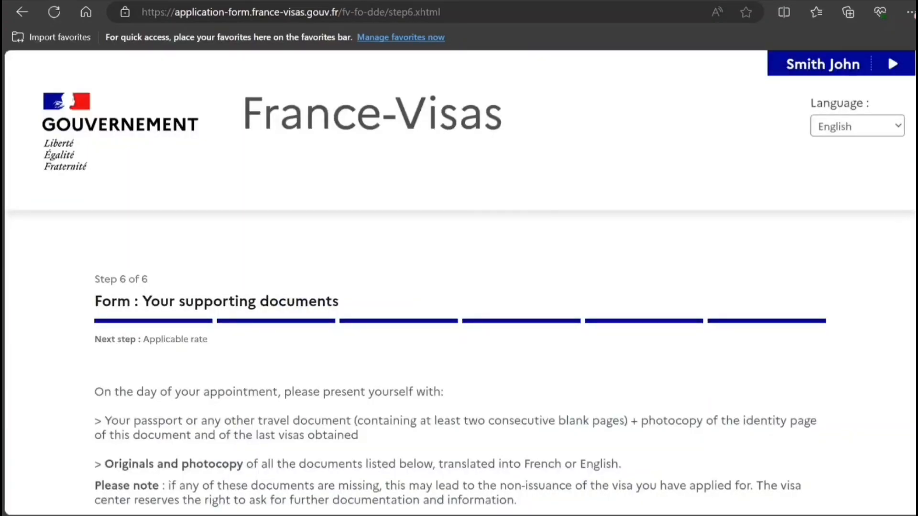
Scroll through the Step 6 supporting documents list, from travel purpose and funds to 30,000-euro health insurance
scroll(460, 294, down, 2)
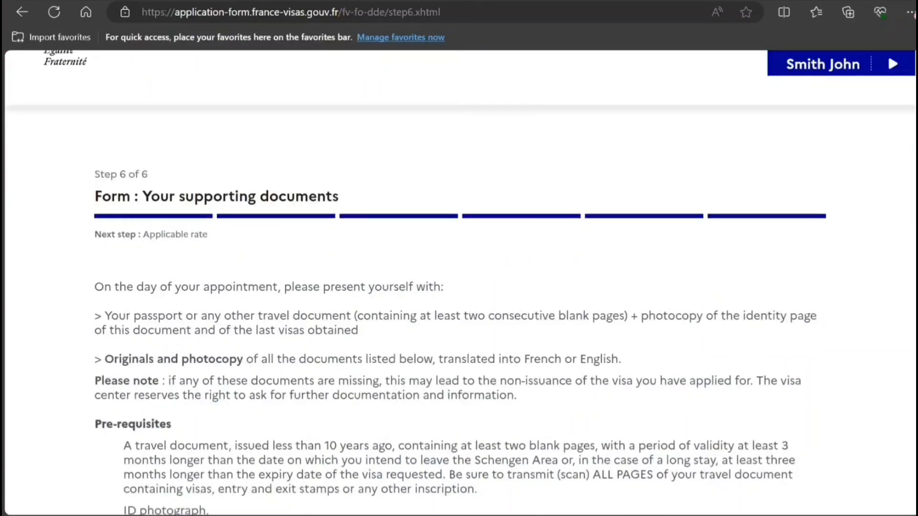
scroll(460, 281, down, 1)
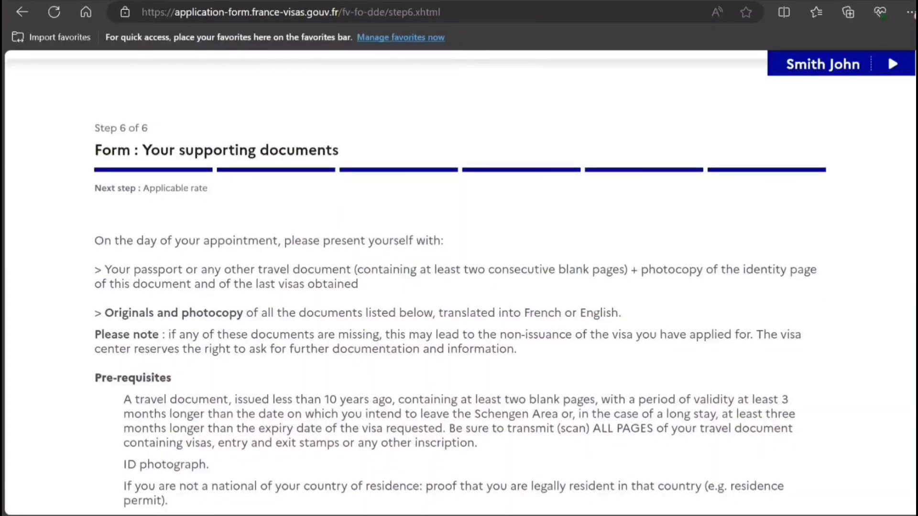
scroll(370, 303, down, 1)
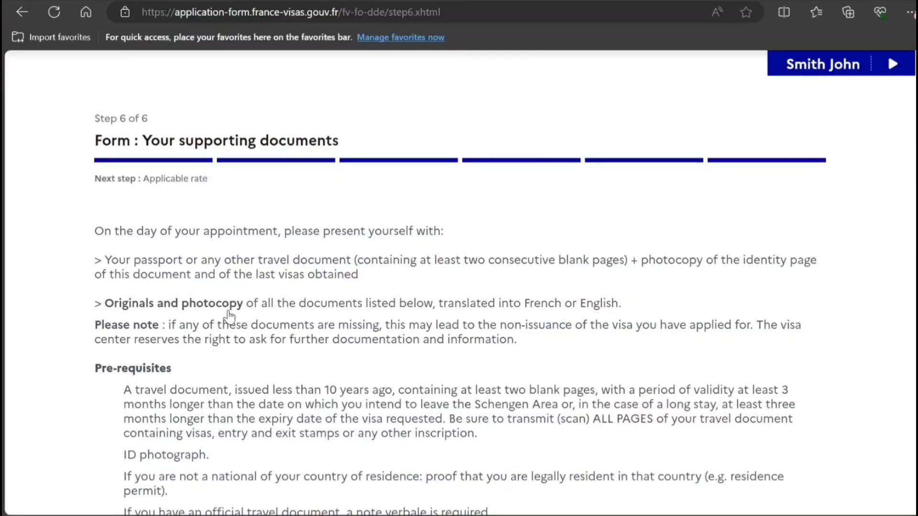
scroll(229, 315, down, 5)
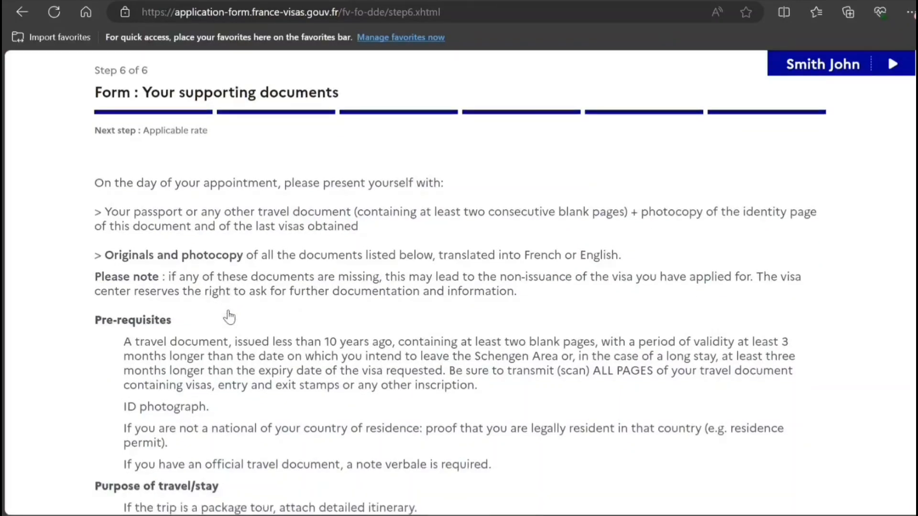
scroll(229, 316, down, 3)
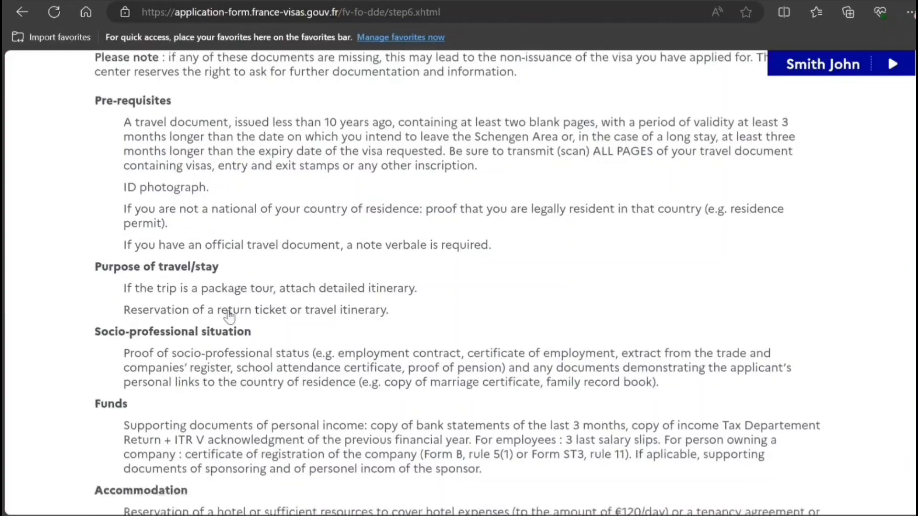
scroll(229, 315, down, 3)
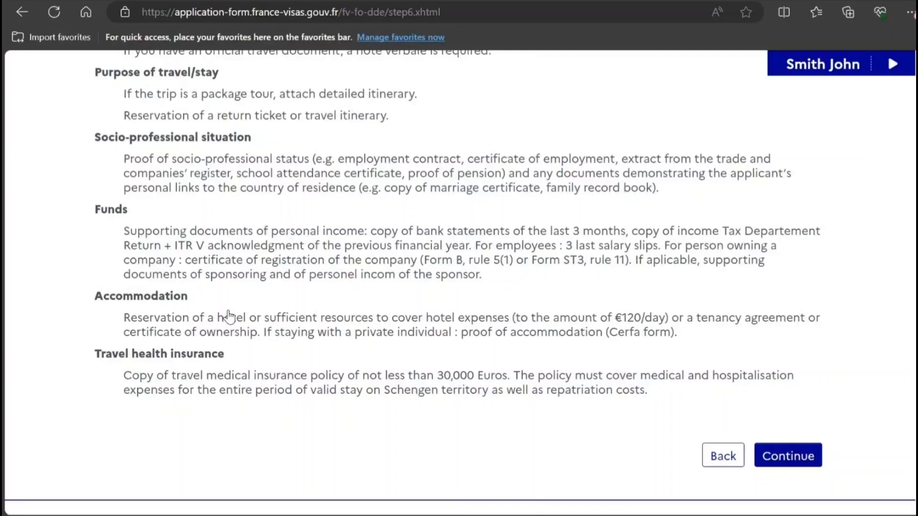
scroll(229, 313, up, 12)
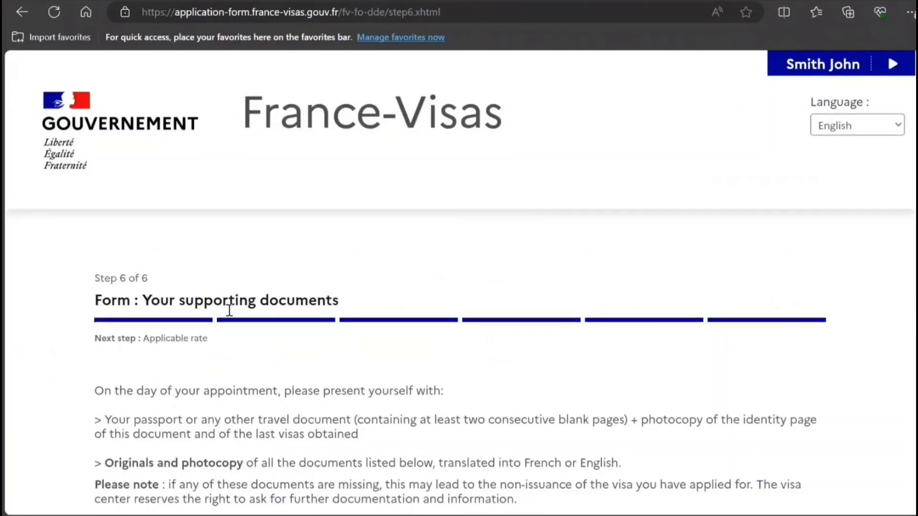
scroll(230, 310, down, 4)
scroll(228, 309, down, 9)
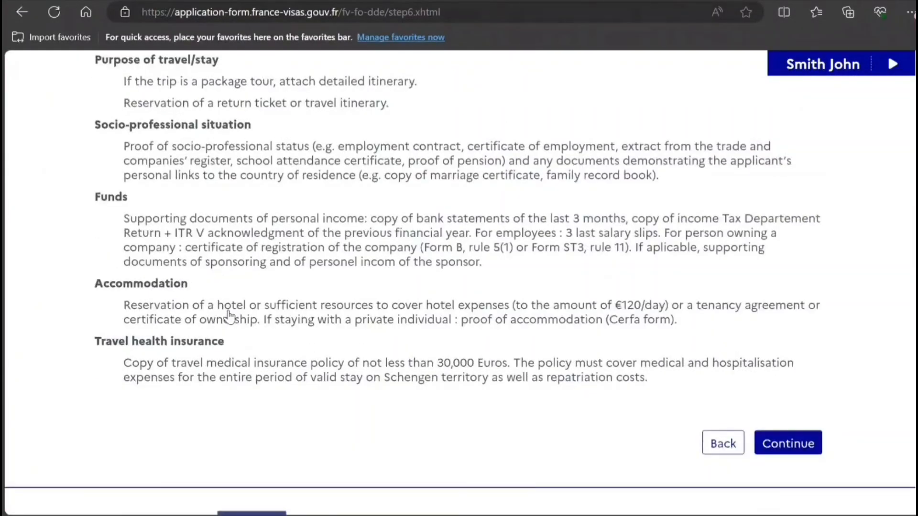